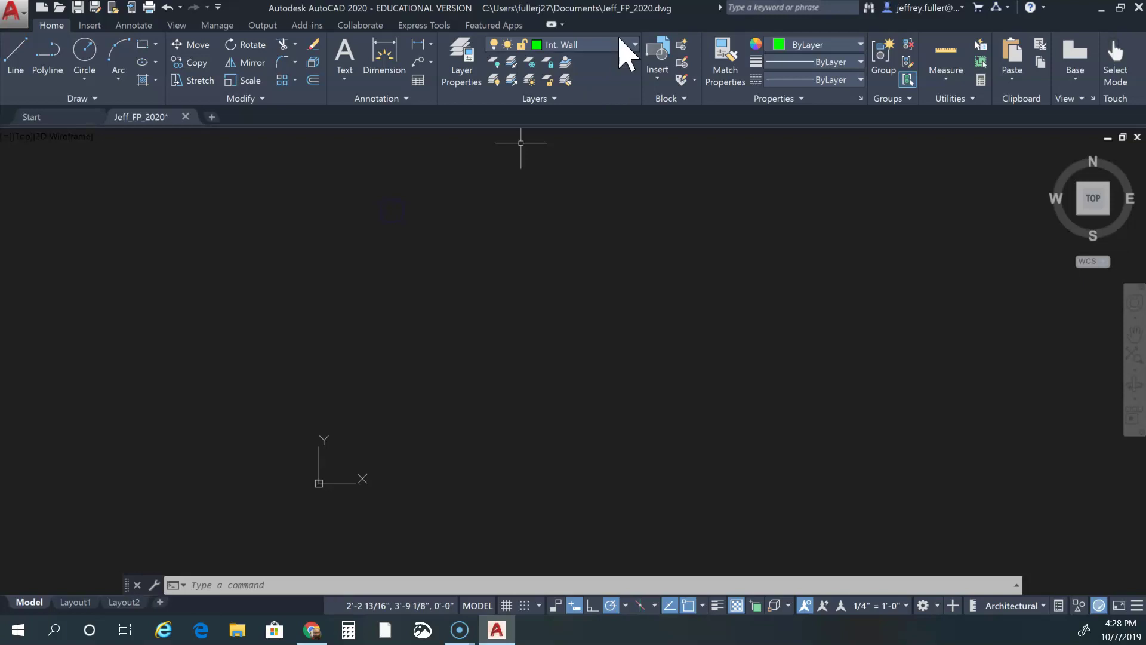
{"action": "left_click", "coordinate": [618, 44]}
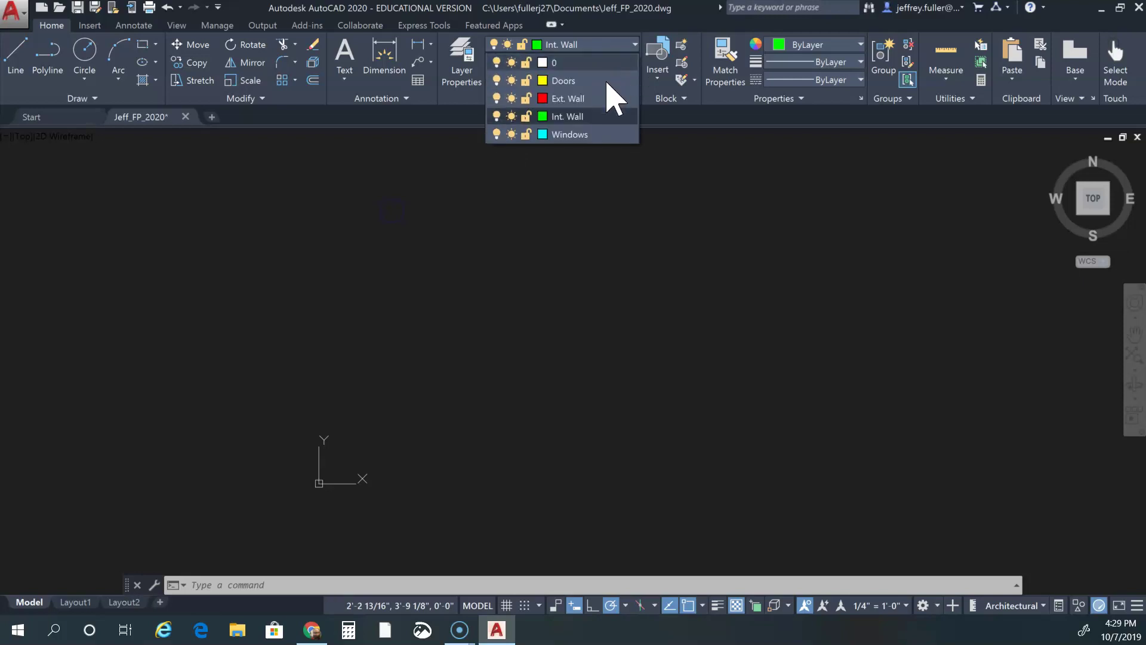
{"action": "left_click", "coordinate": [602, 47]}
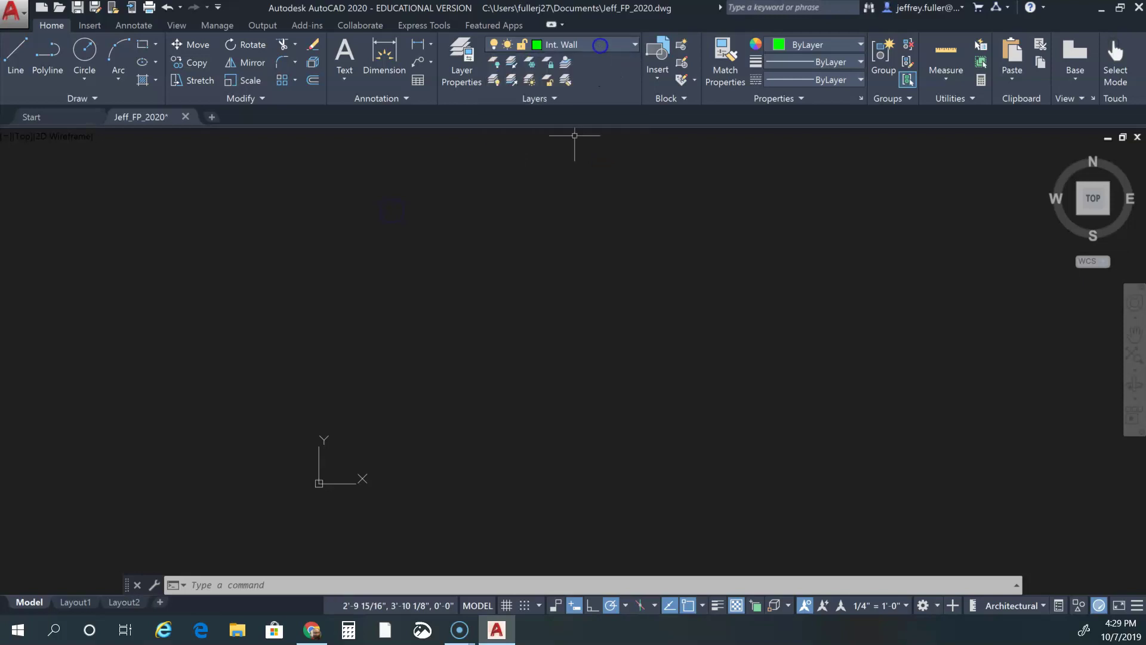
{"action": "scroll", "coordinate": [412, 308], "scroll_direction": "down", "scroll_amount": 2}
{"action": "mouse_move", "coordinate": [412, 308]}
{"action": "middle_mouse_down"}
{"action": "mouse_move", "coordinate": [183, 347]}
{"action": "mouse_move", "coordinate": [100, 452]}
{"action": "middle_mouse_up"}
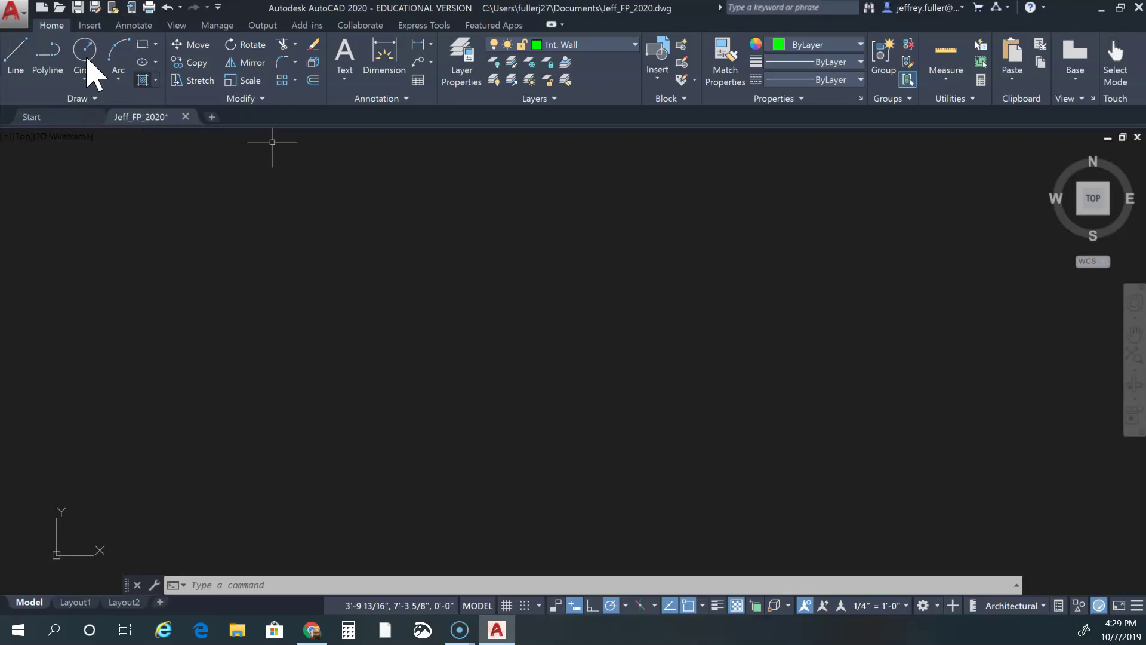
{"action": "left_click", "coordinate": [16, 49]}
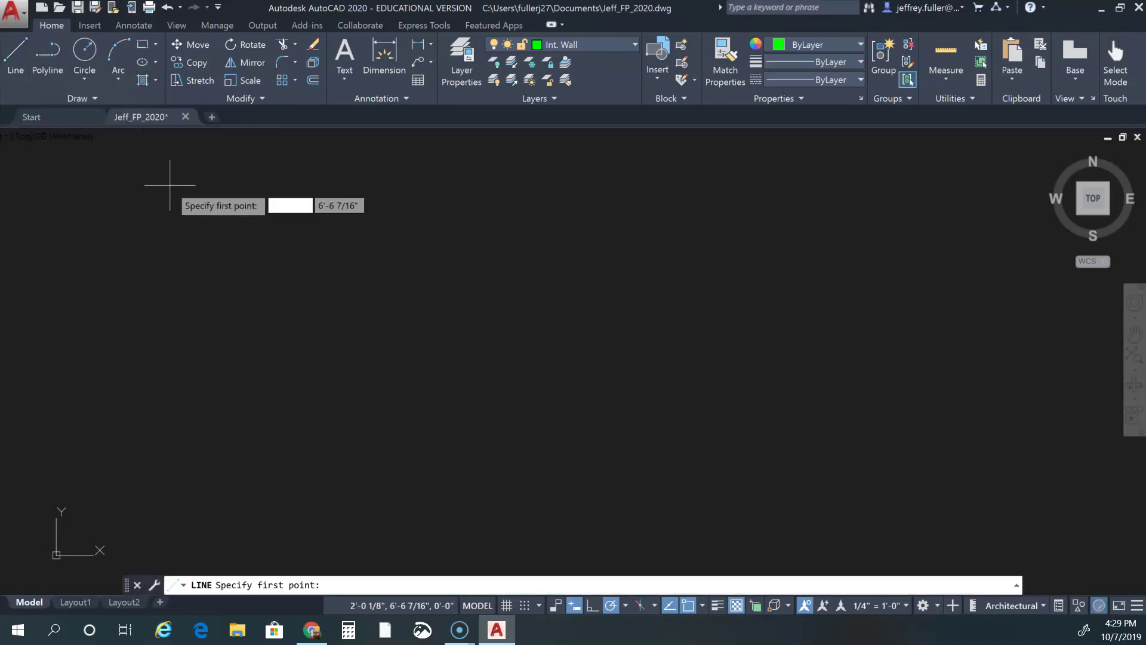
{"action": "left_click", "coordinate": [179, 251]}
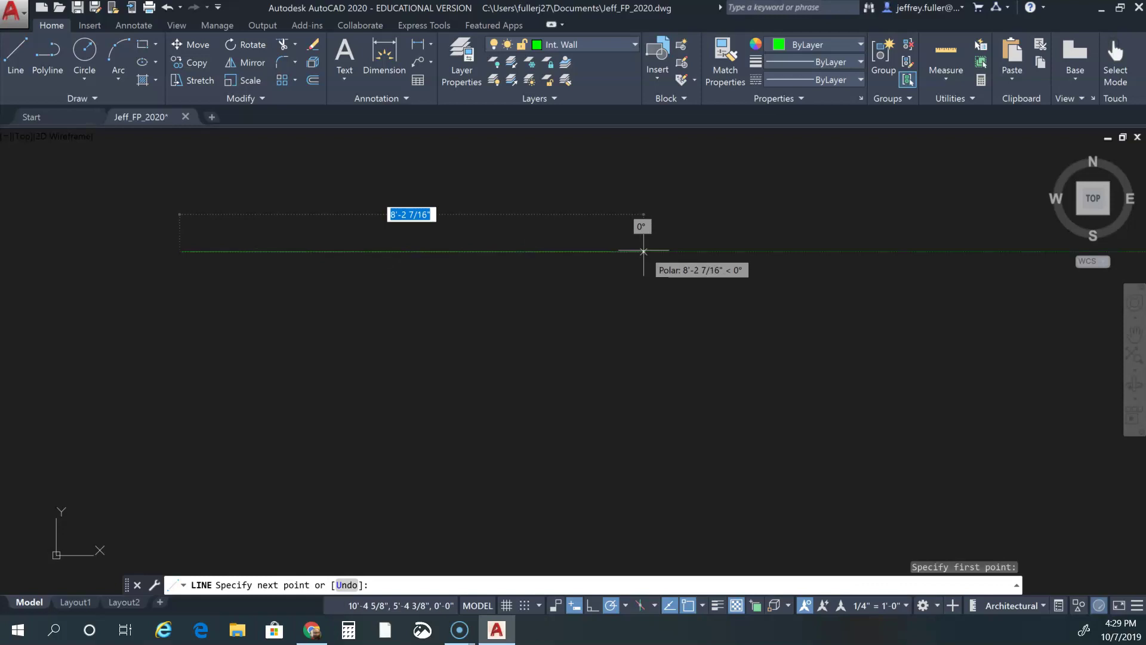
{"action": "scroll", "coordinate": [644, 251], "scroll_direction": "down", "scroll_amount": 5}
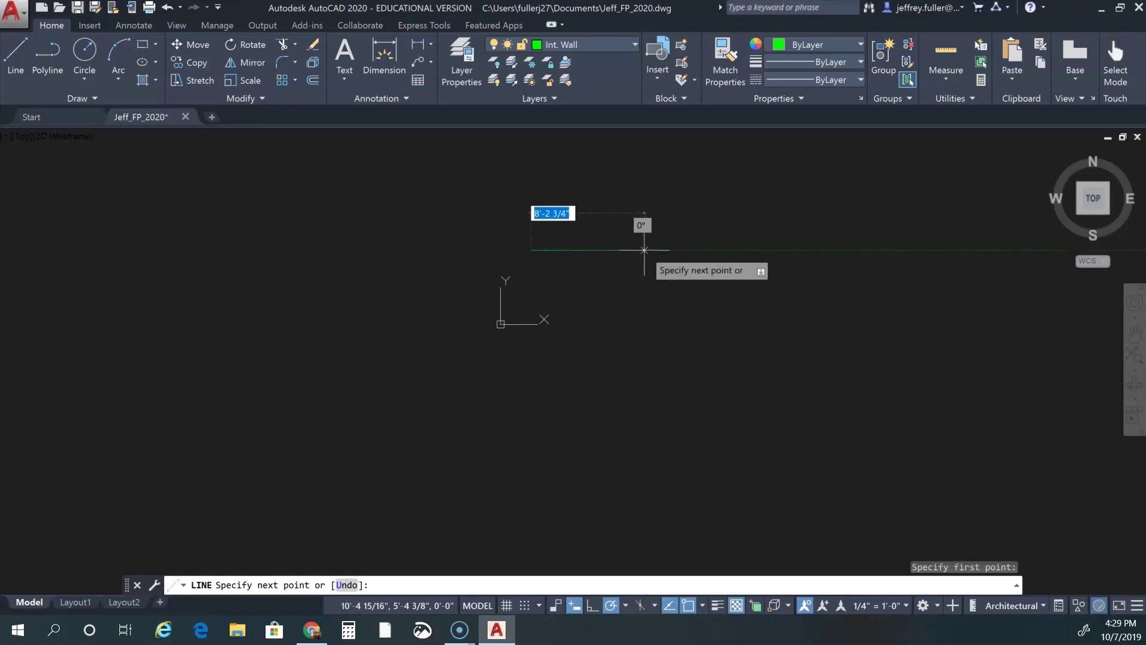
{"action": "middle_click_drag", "start_coordinate": [764, 252], "coordinate": [291, 282]}
{"action": "middle_click_drag", "start_coordinate": [565, 265], "coordinate": [519, 246]}
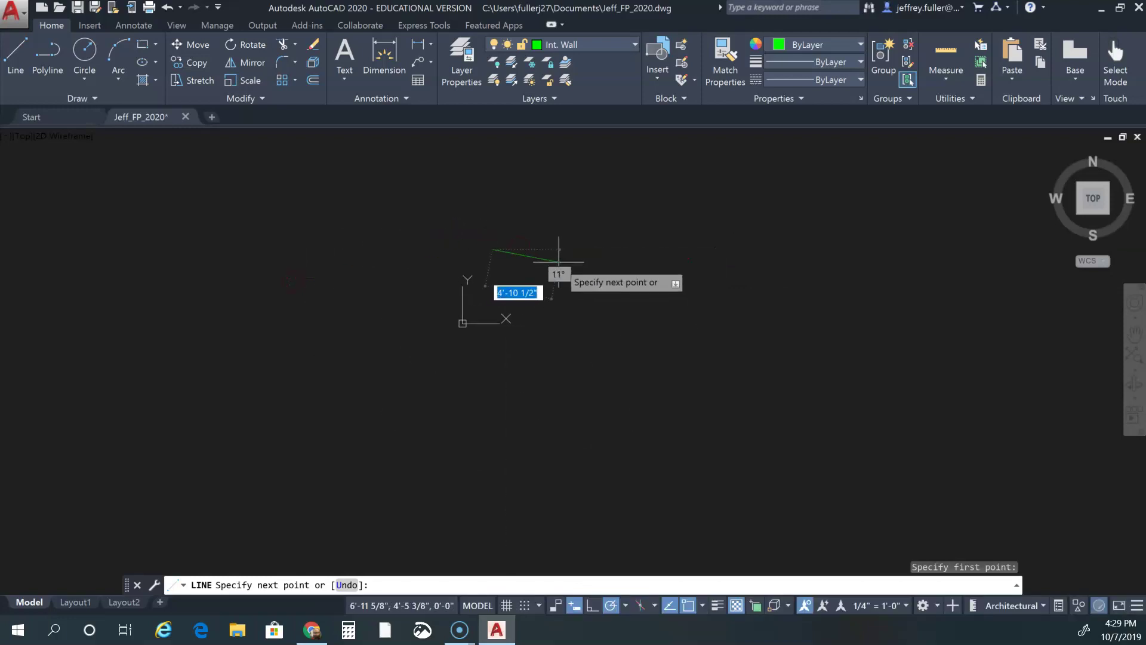
{"action": "key", "text": "Escape"}
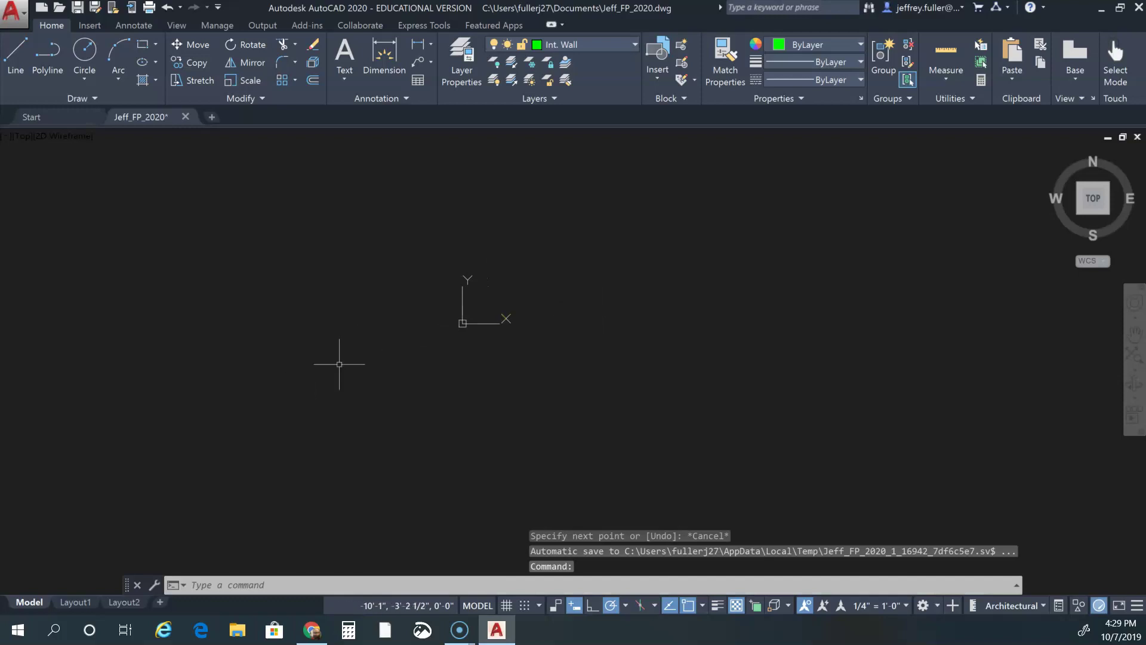
Start the floor plan outline with a horizontal 44' line running to the right on the Int. Wall layer
{"action": "mouse_move", "coordinate": [638, 337]}
{"action": "middle_mouse_down"}
{"action": "mouse_move", "coordinate": [274, 410]}
{"action": "mouse_move", "coordinate": [197, 502]}
{"action": "mouse_move", "coordinate": [197, 546]}
{"action": "middle_mouse_up"}
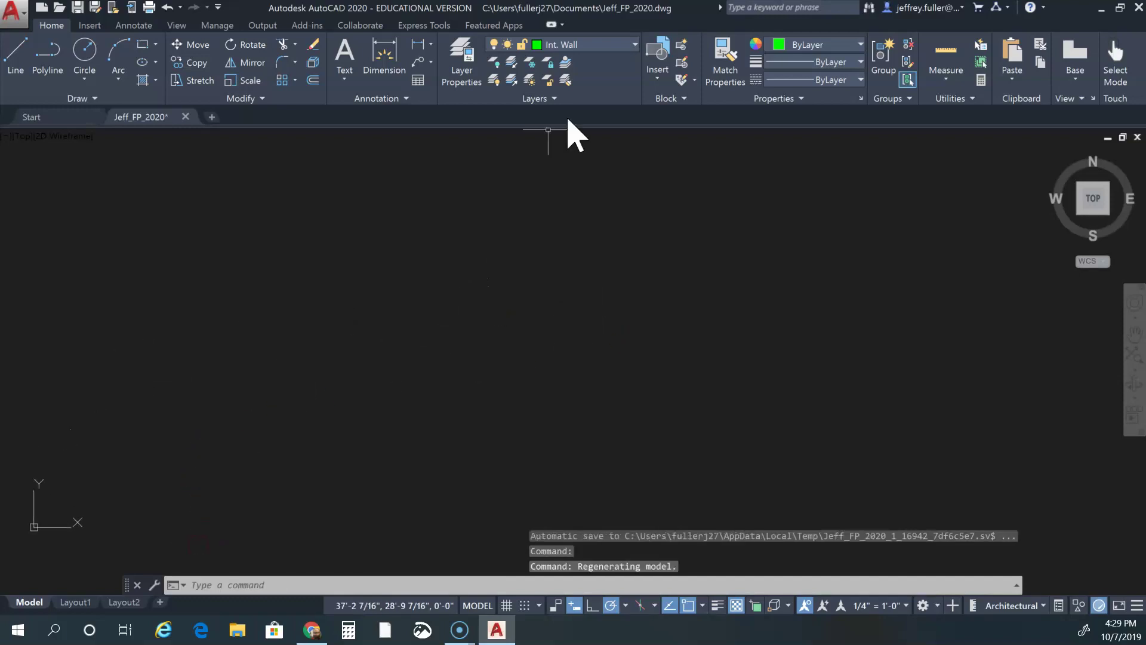
{"action": "left_click", "coordinate": [21, 58]}
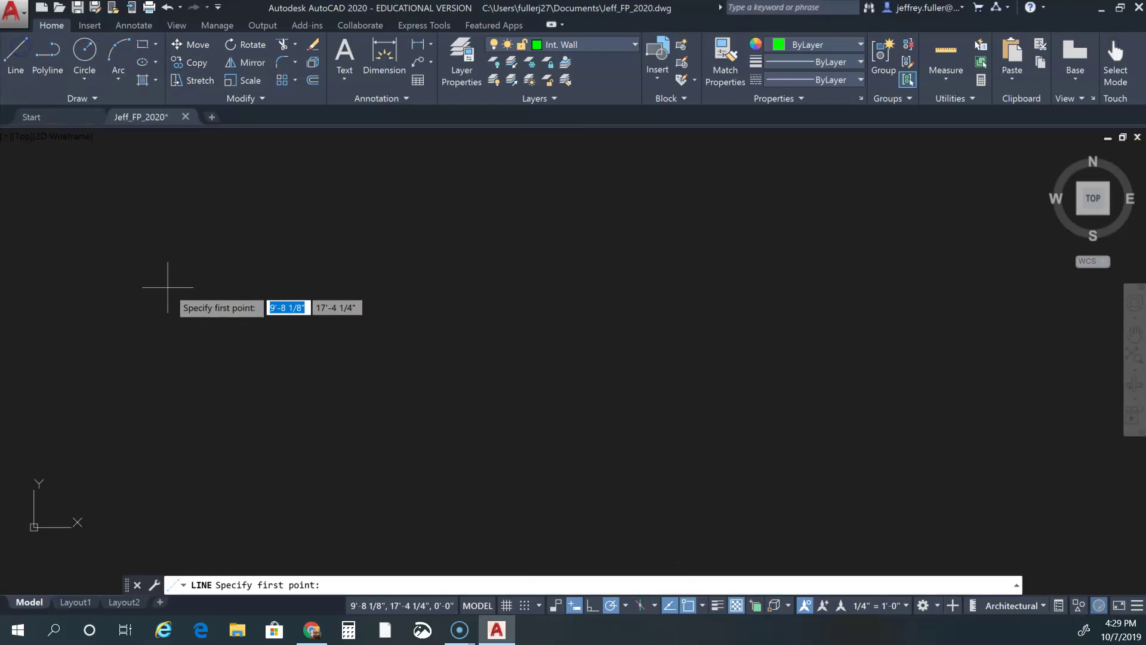
{"action": "left_click", "coordinate": [109, 268]}
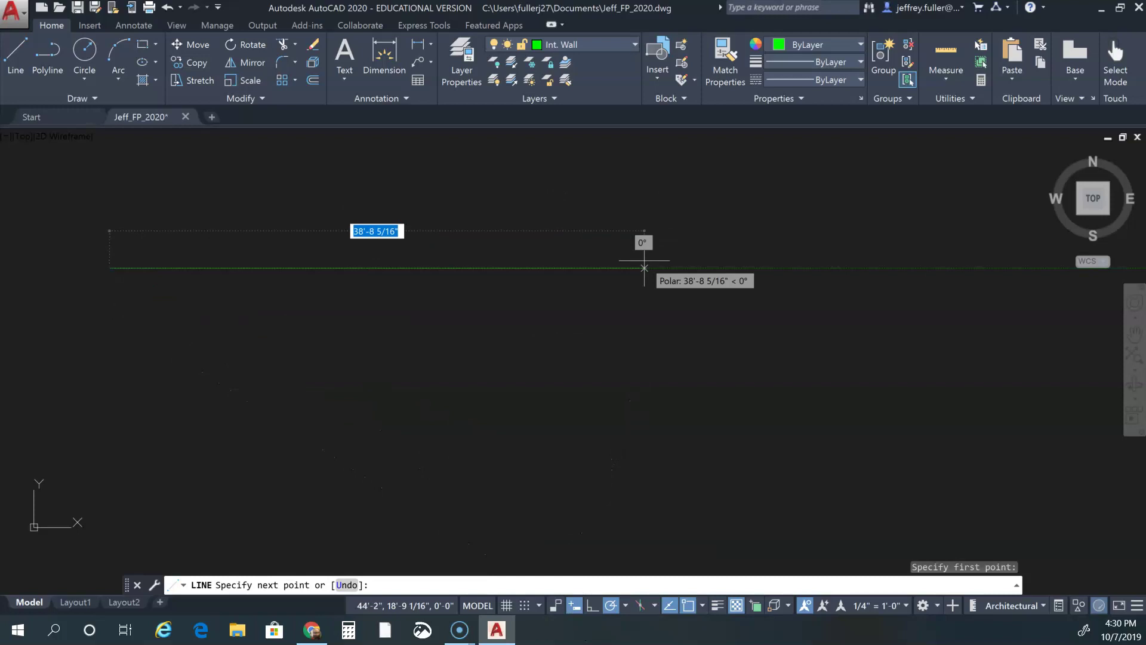
{"action": "type", "text": "44'"}
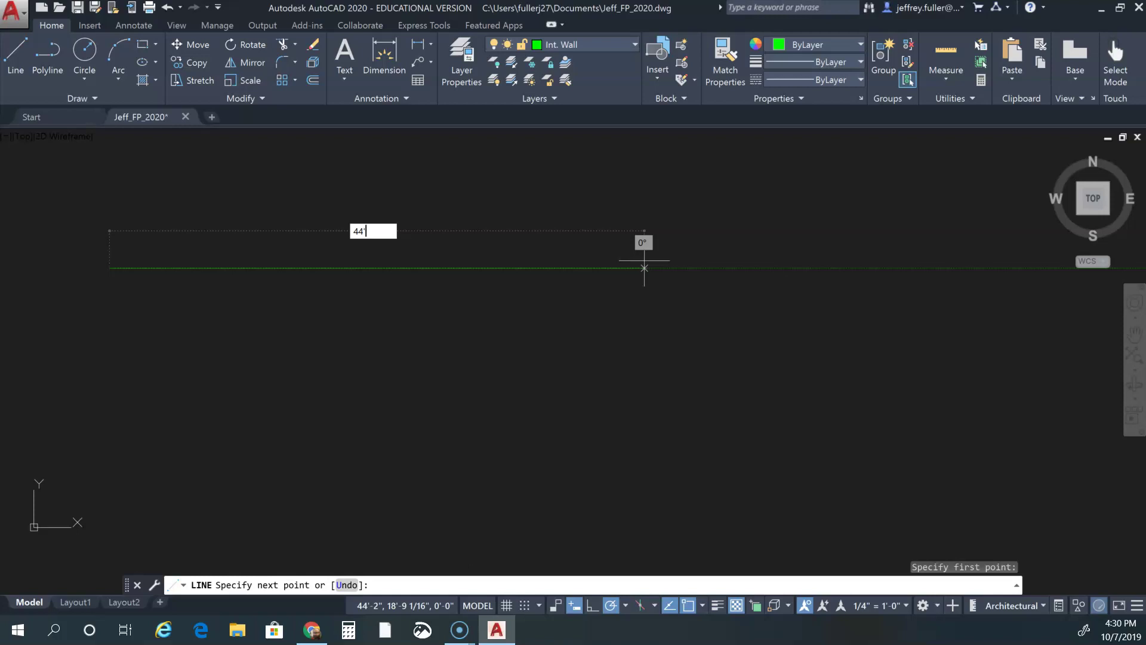
{"action": "key", "text": "Return"}
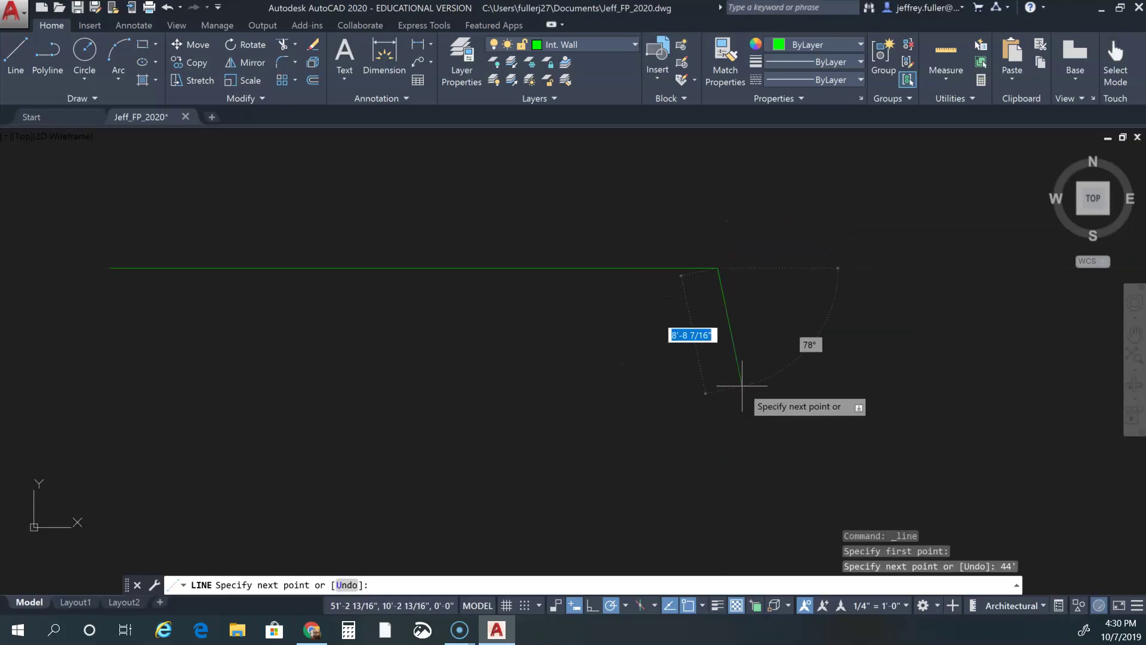
Continue the outline with a 30' line straight down and a 20' line to the left
{"action": "scroll", "coordinate": [696, 484], "scroll_direction": "down", "scroll_amount": 2}
{"action": "scroll", "coordinate": [696, 484], "scroll_direction": "down", "scroll_amount": 2}
{"action": "middle_click_drag", "start_coordinate": [696, 483], "coordinate": [615, 280]}
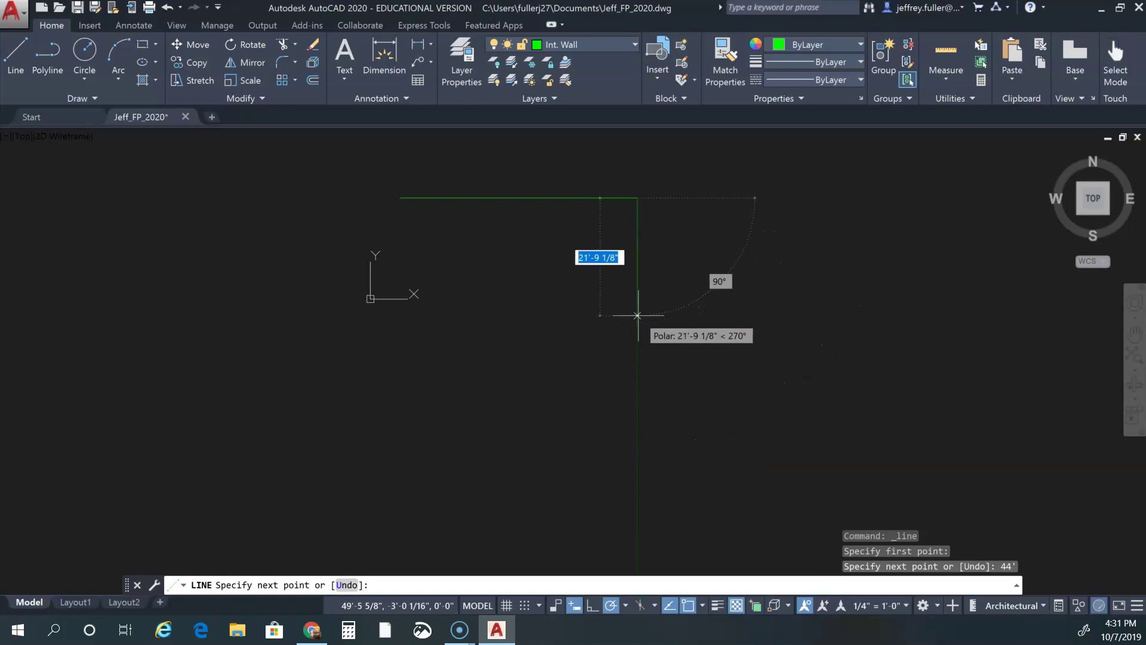
{"action": "type", "text": "30'"}
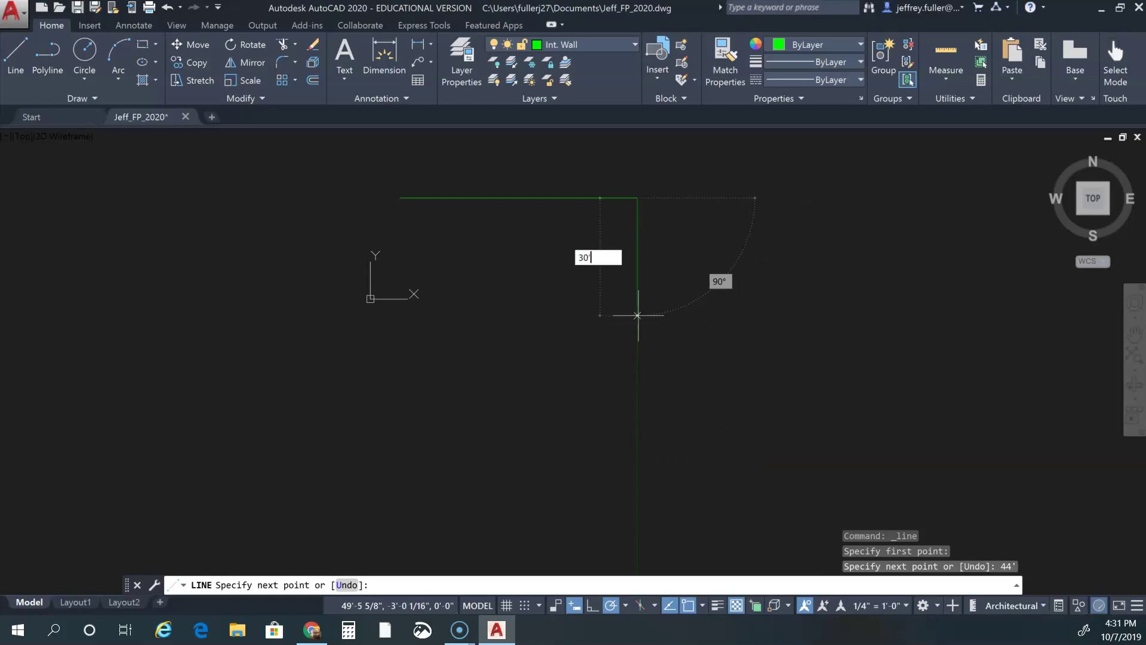
{"action": "key", "text": "Return"}
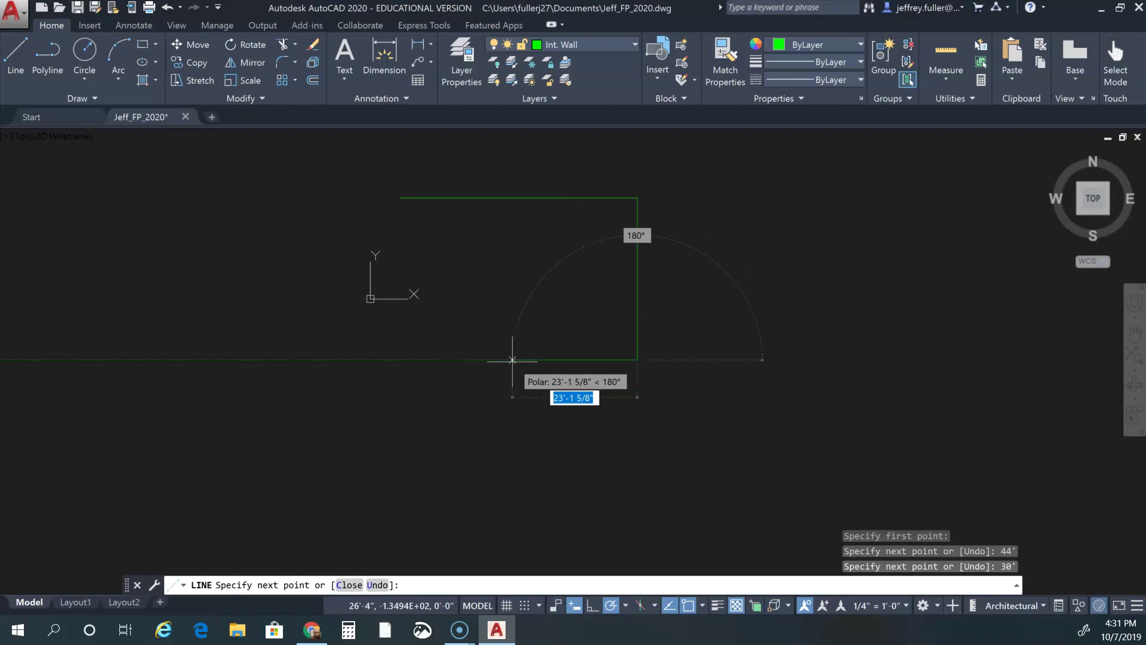
{"action": "type", "text": "20'"}
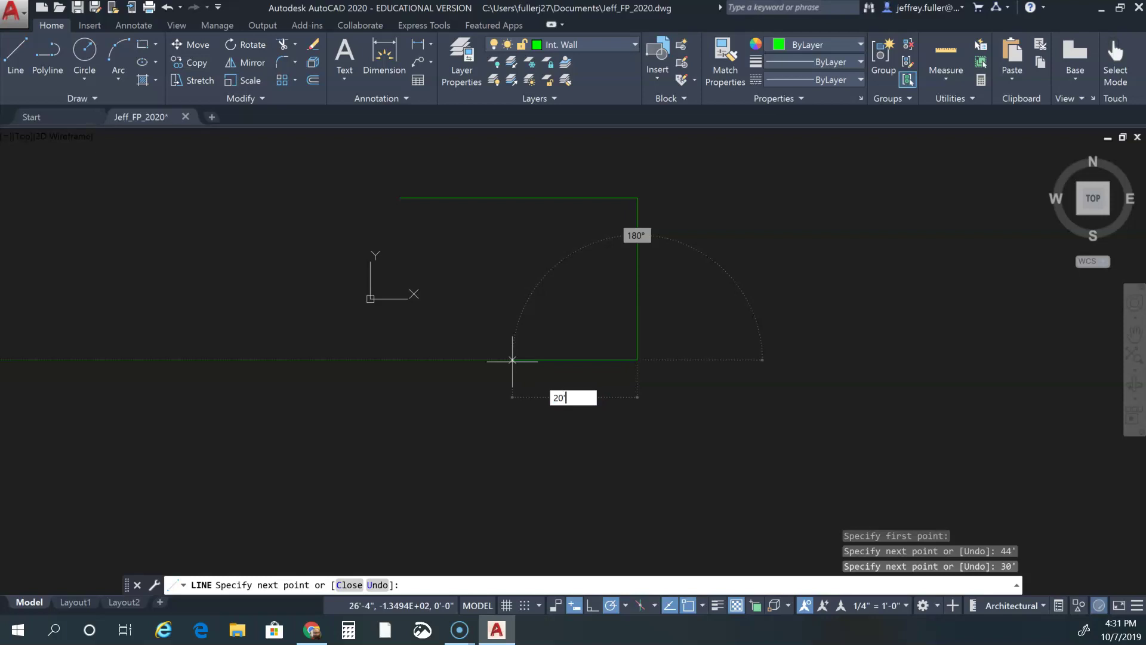
{"action": "key", "text": "Return"}
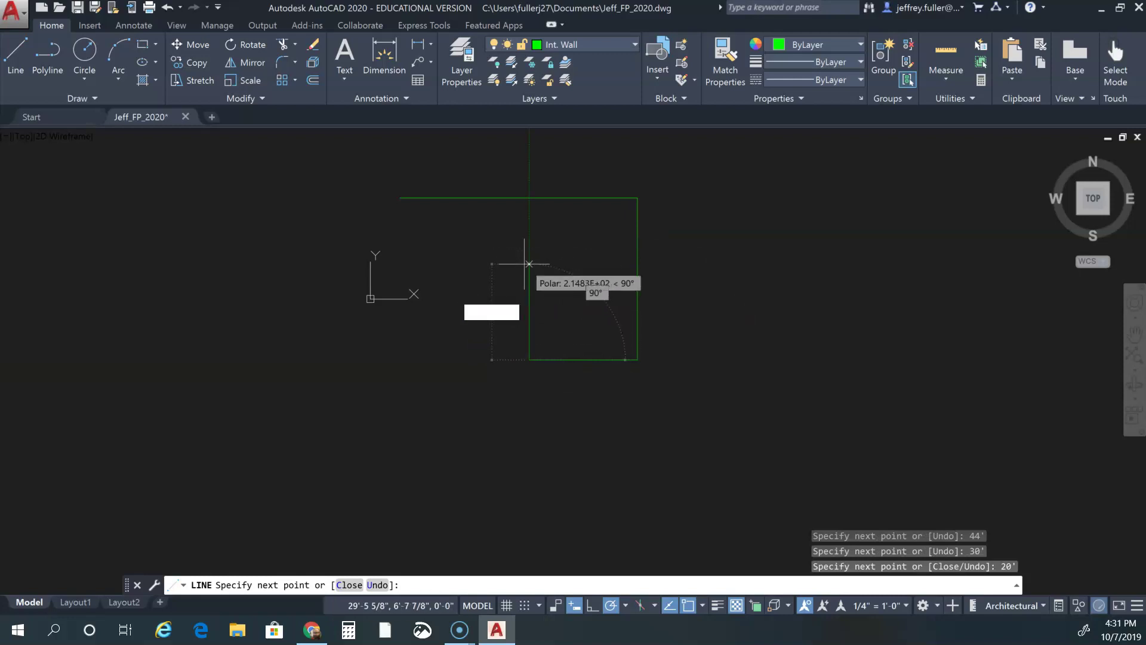
Complete the outline: about 6'-9" up, 12' left, 12'-7" down, left until aligned with the starting corner, and back up to it
{"action": "left_click", "coordinate": [529, 324]}
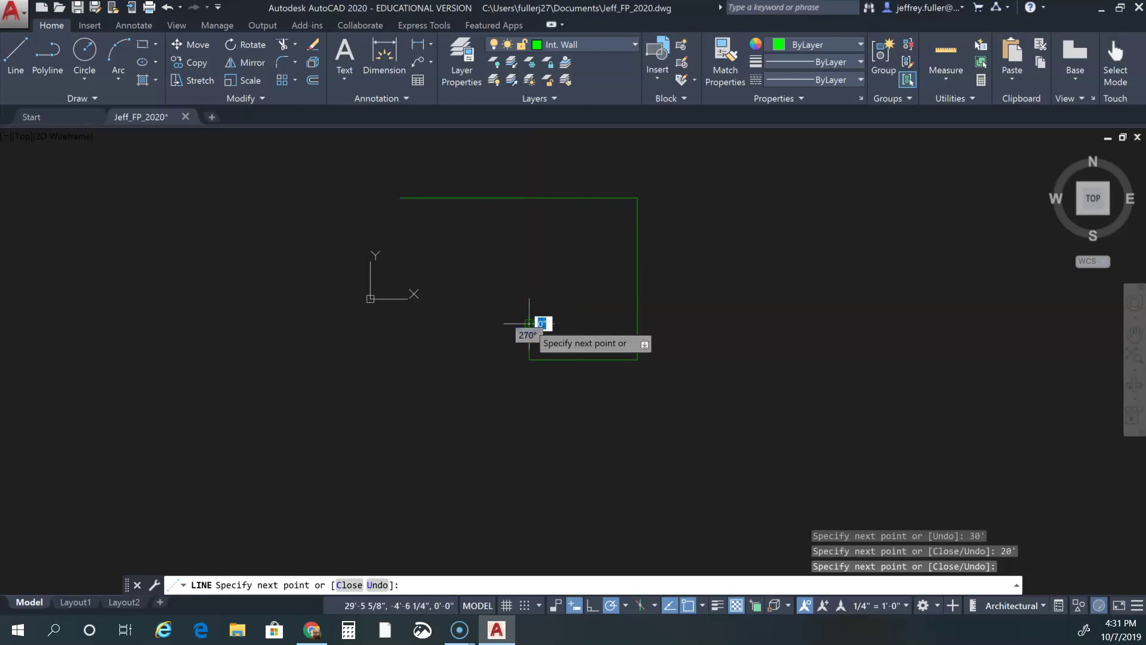
{"action": "left_click", "coordinate": [465, 324]}
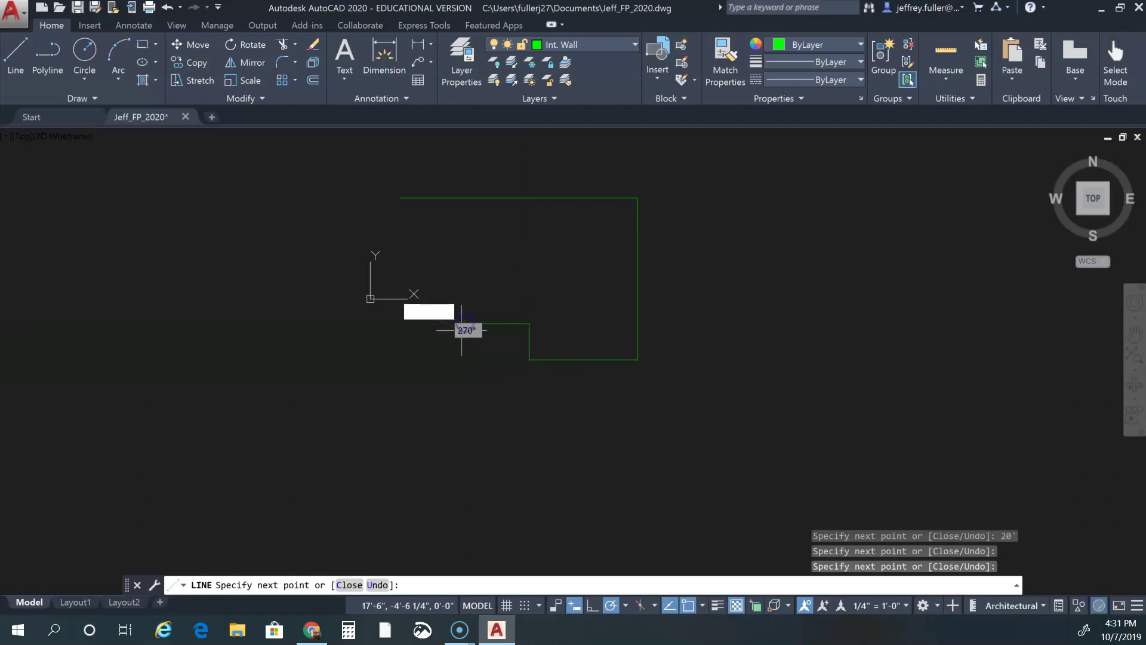
{"action": "left_click", "coordinate": [465, 391]}
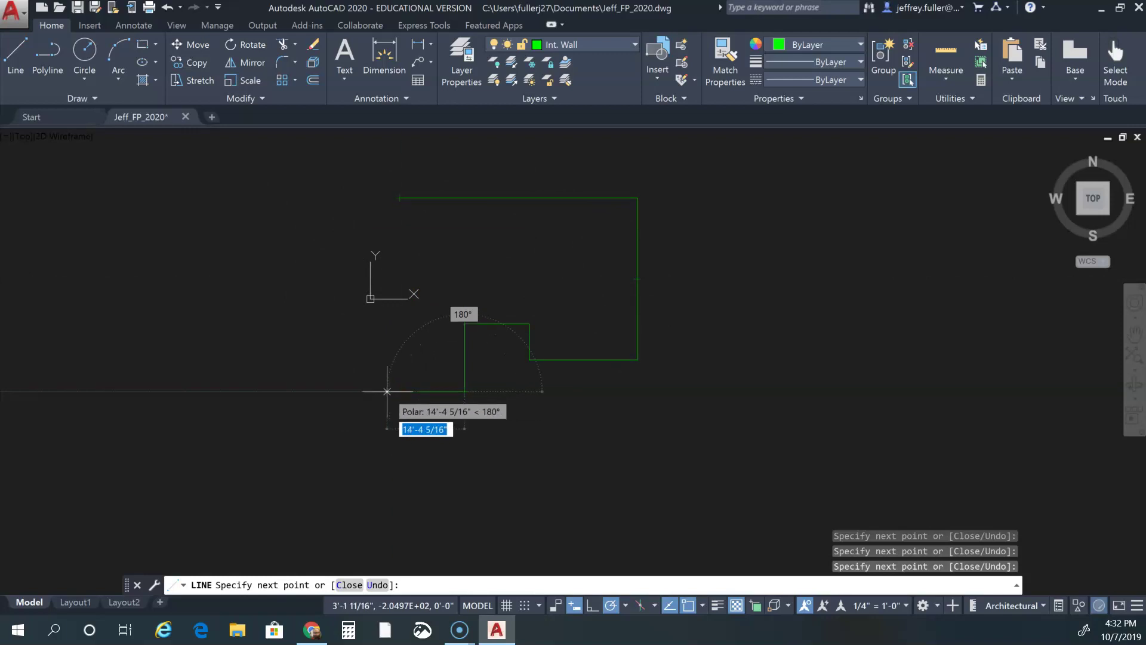
{"action": "left_click", "coordinate": [400, 391]}
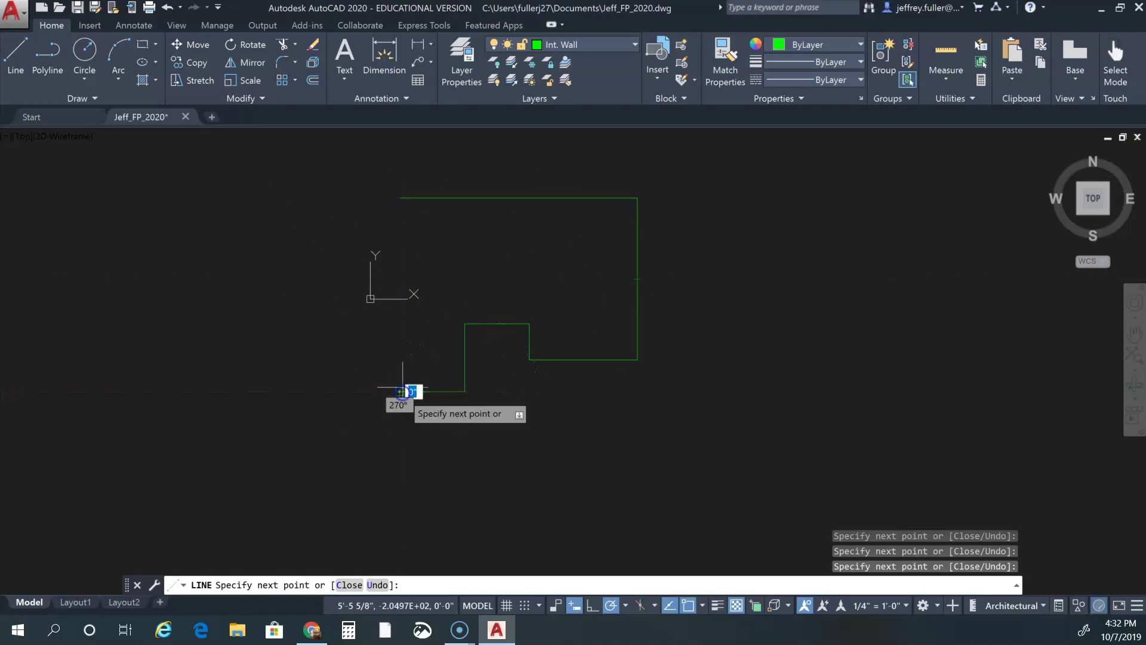
{"action": "left_click", "coordinate": [397, 198]}
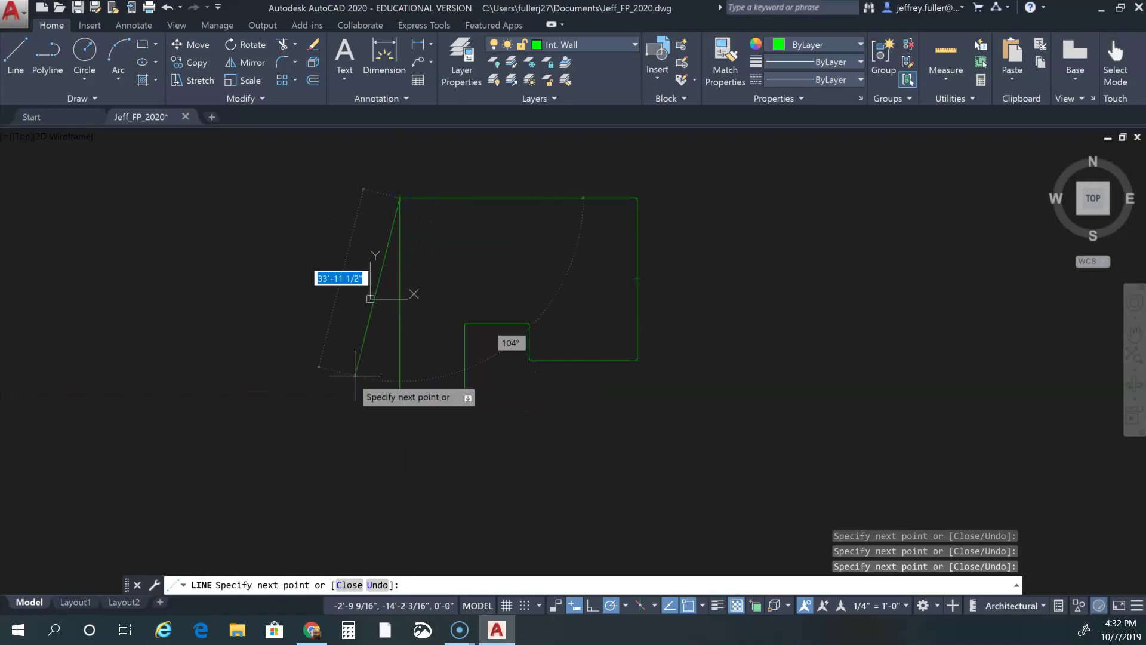
{"action": "key", "text": "Escape"}
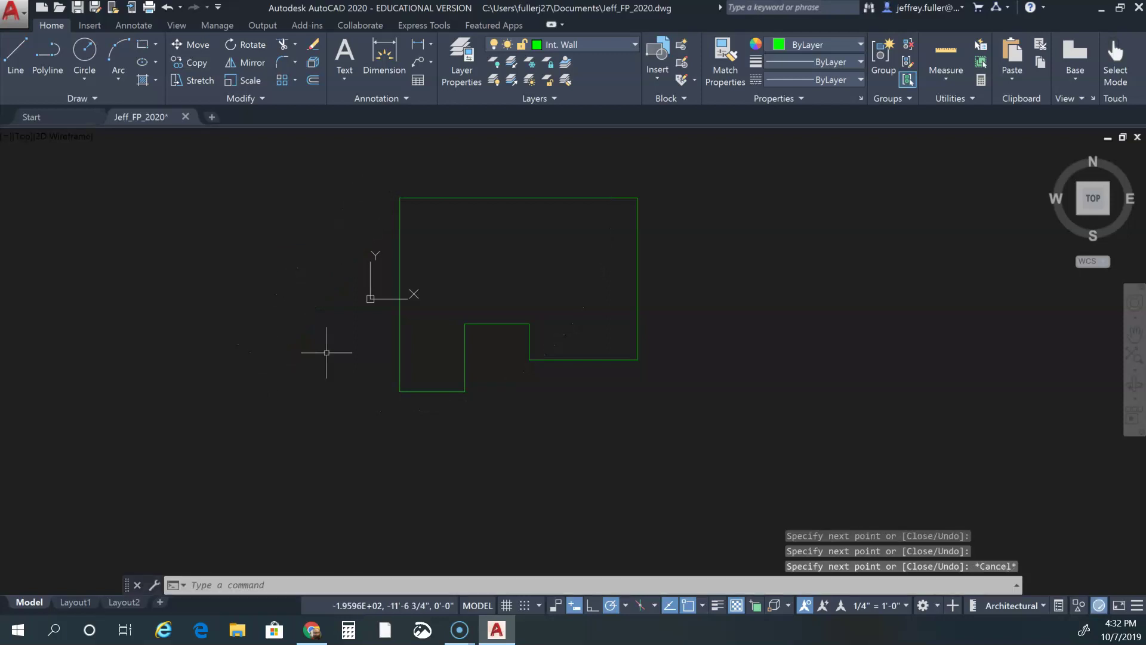
Move the UCS origin clear of the floor plan, to a point below and left of the outline
{"action": "middle_click_drag", "start_coordinate": [333, 333], "coordinate": [262, 383]}
{"action": "scroll", "coordinate": [343, 409], "scroll_direction": "up", "scroll_amount": 4}
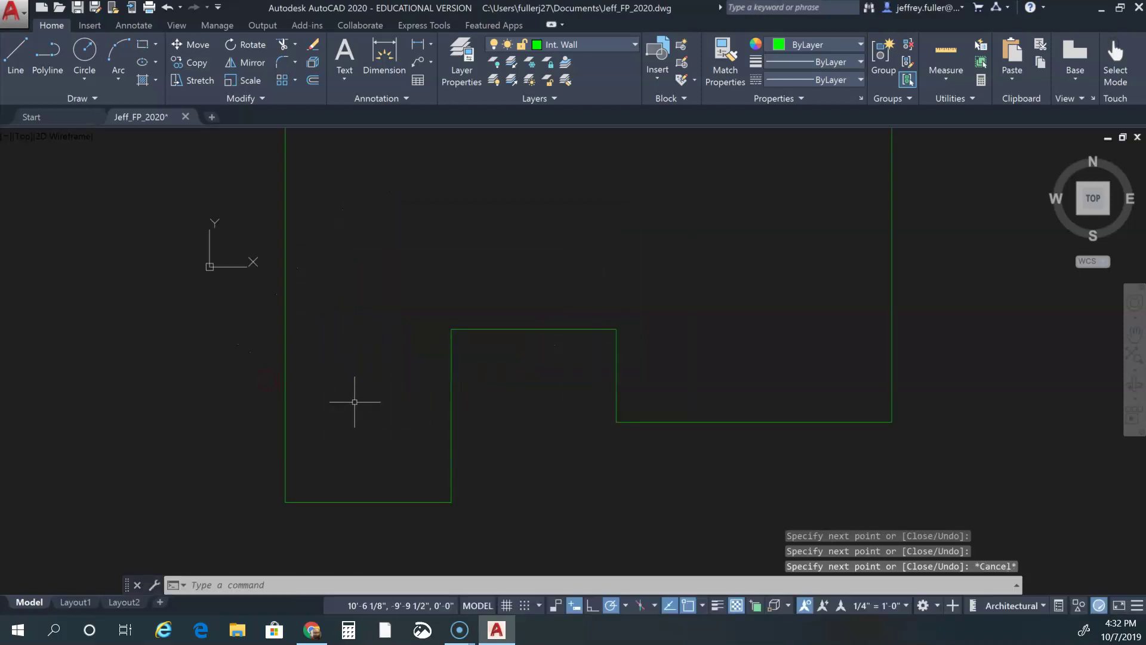
{"action": "scroll", "coordinate": [517, 468], "scroll_direction": "down", "scroll_amount": 4}
{"action": "scroll", "coordinate": [517, 468], "scroll_direction": "down", "scroll_amount": 2}
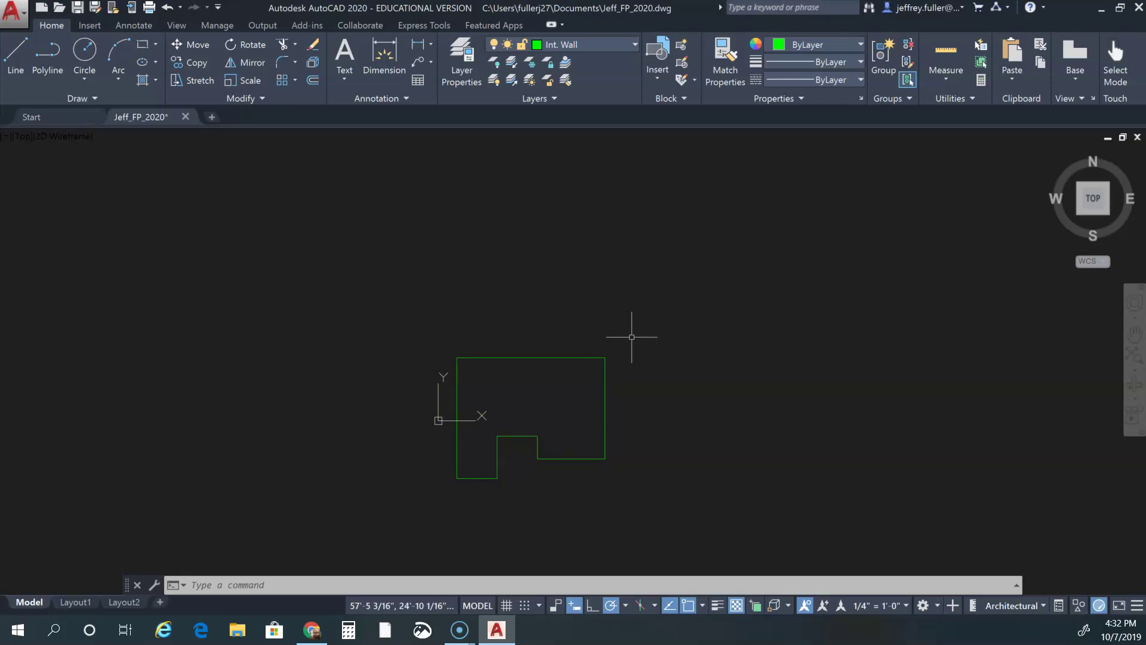
{"action": "left_click", "coordinate": [442, 421]}
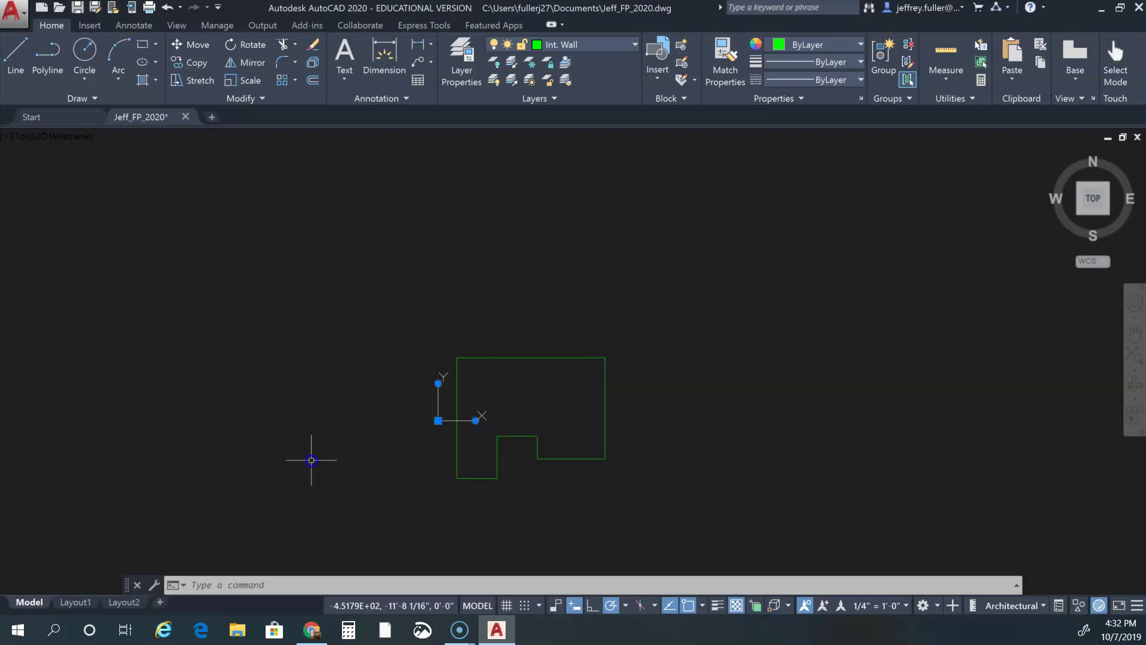
{"action": "left_click", "coordinate": [439, 421]}
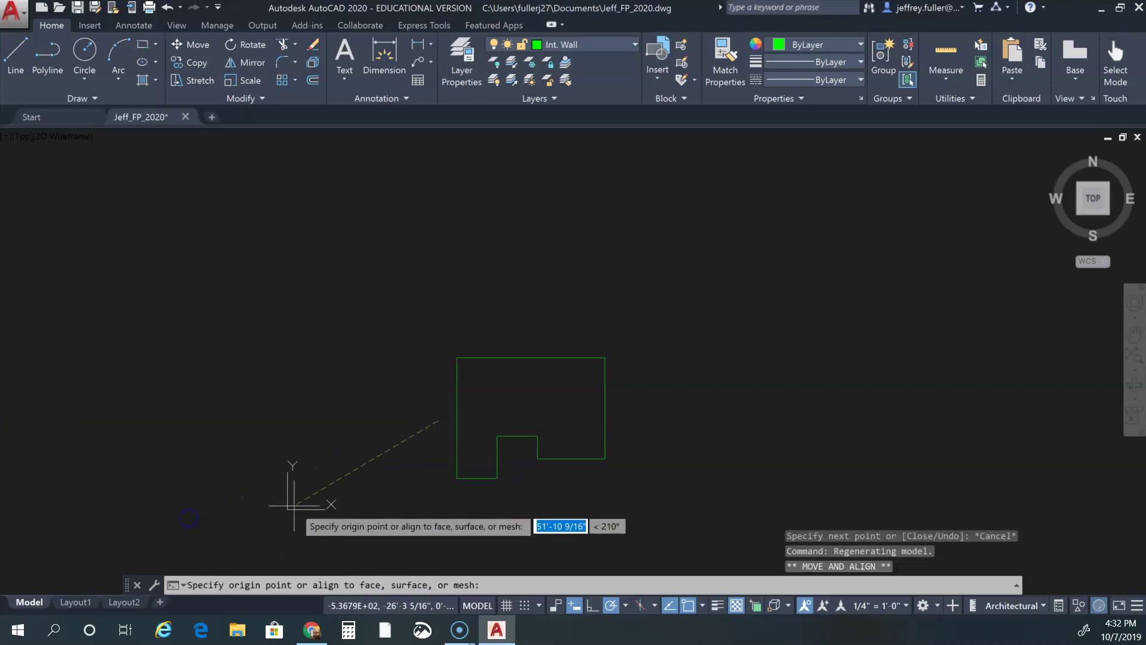
{"action": "left_click", "coordinate": [231, 542]}
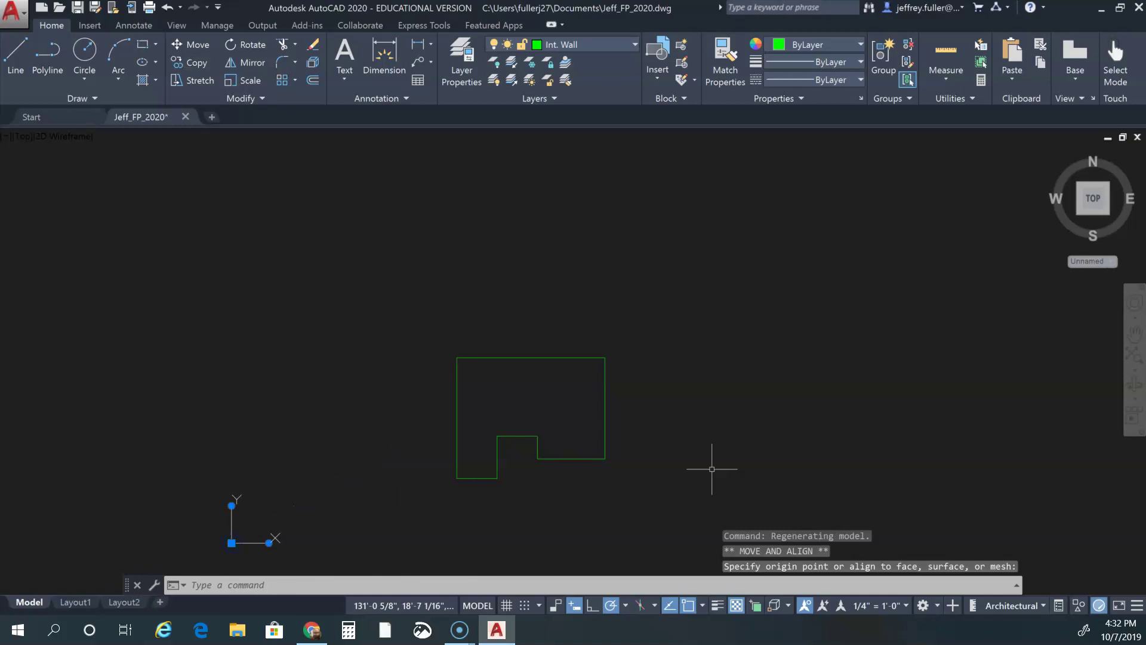
{"action": "middle_click_drag", "start_coordinate": [668, 452], "coordinate": [576, 391]}
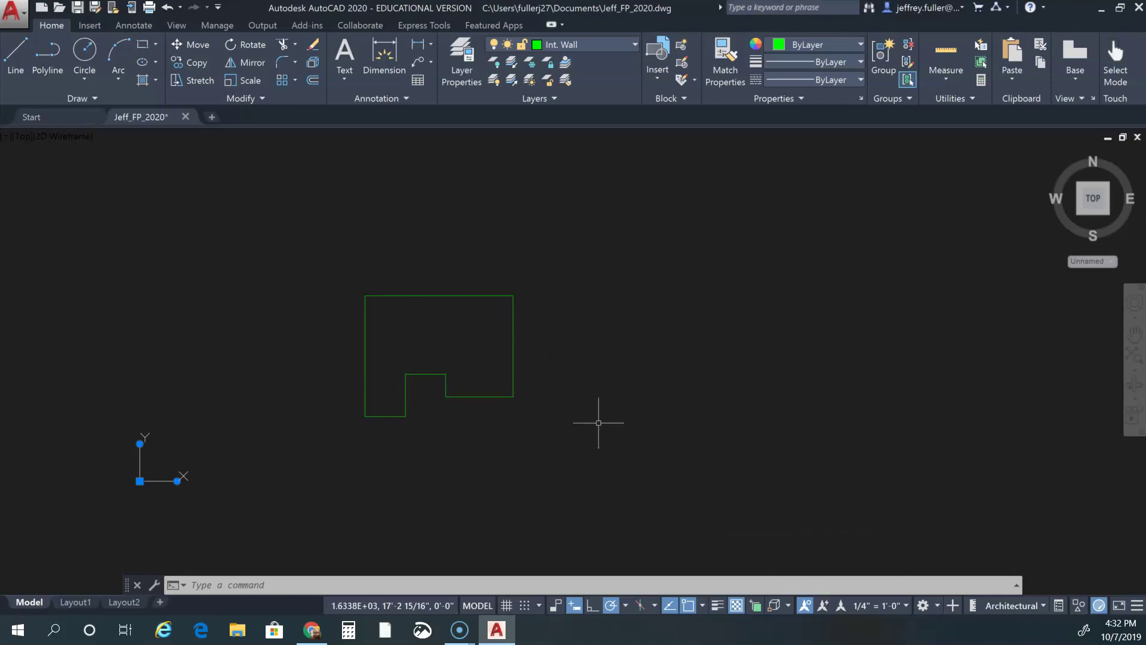
{"action": "middle_click_drag", "start_coordinate": [364, 432], "coordinate": [416, 448]}
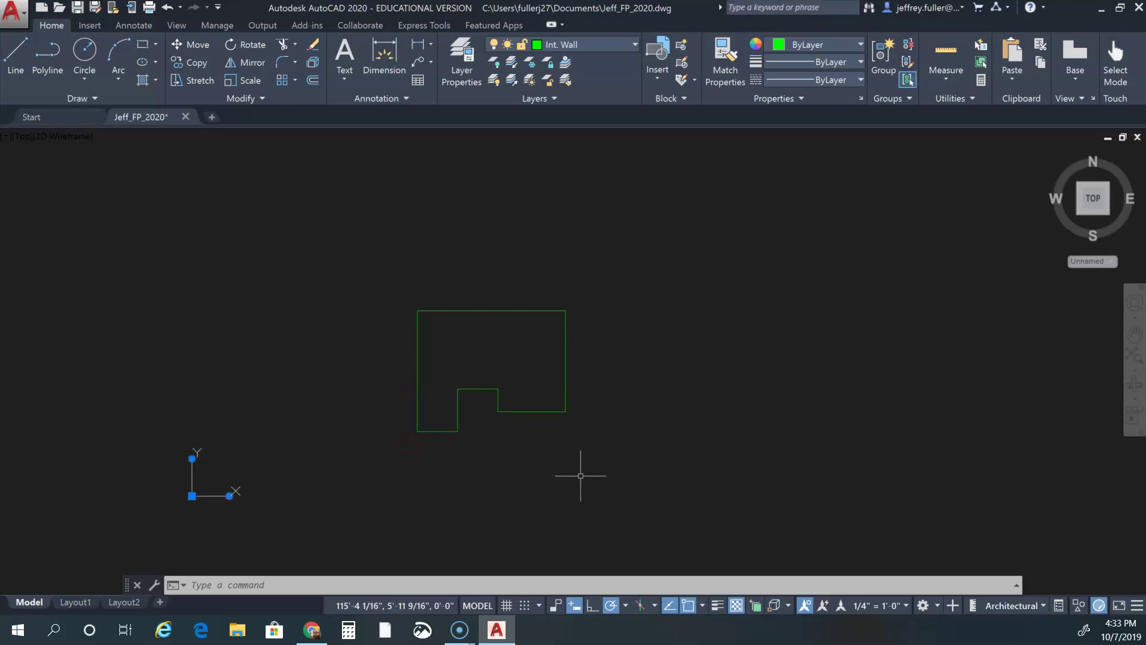
{"action": "scroll", "coordinate": [462, 383], "scroll_direction": "up", "scroll_amount": 3}
{"action": "middle_click_drag", "start_coordinate": [445, 411], "coordinate": [458, 455]}
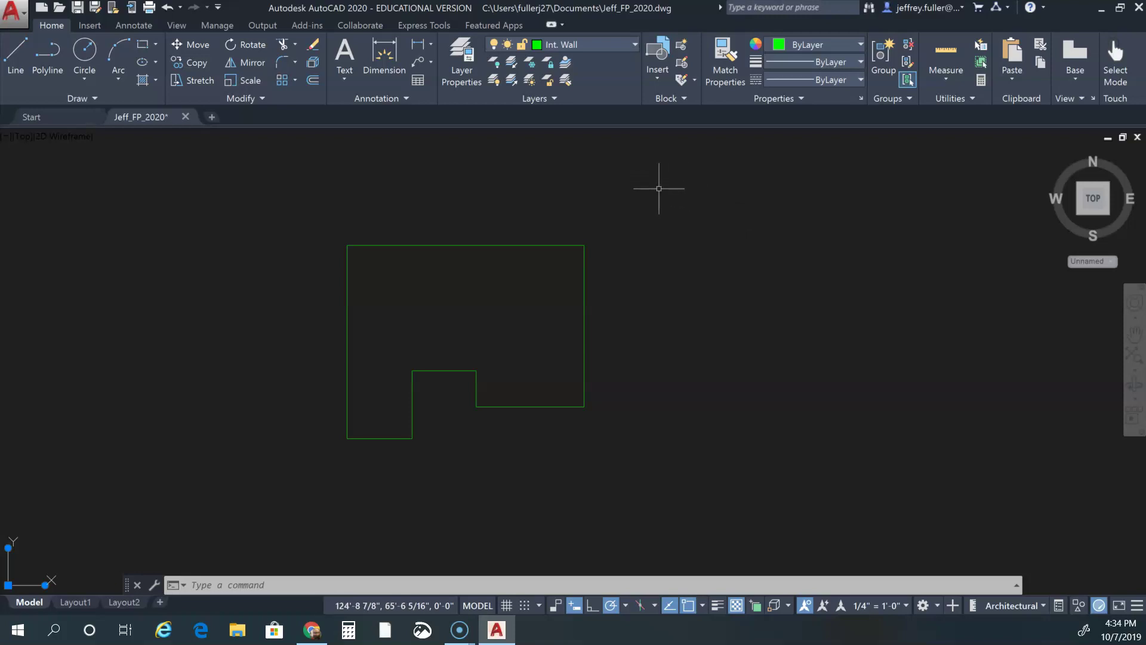
Select the outline's right wall with a crossing lasso and the whole outline with a crossing window, clearing each selection
{"action": "mouse_move", "coordinate": [659, 188]}
{"action": "left_mouse_down"}
{"action": "mouse_move", "coordinate": [603, 313]}
{"action": "mouse_move", "coordinate": [657, 243]}
{"action": "left_mouse_up"}
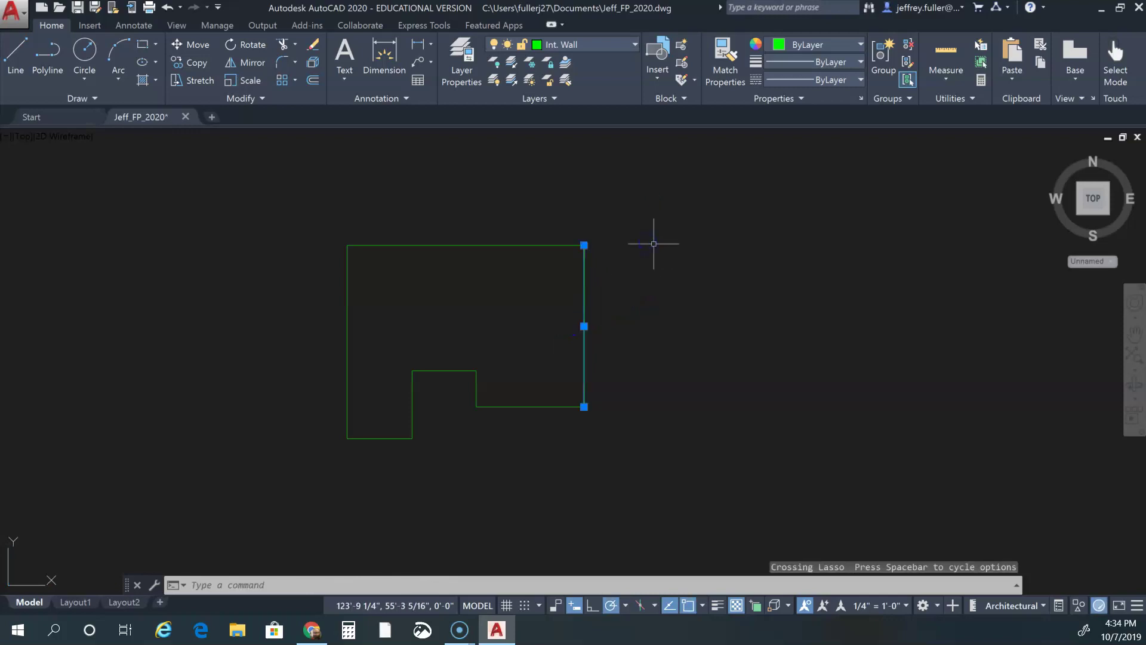
{"action": "key", "text": "Escape"}
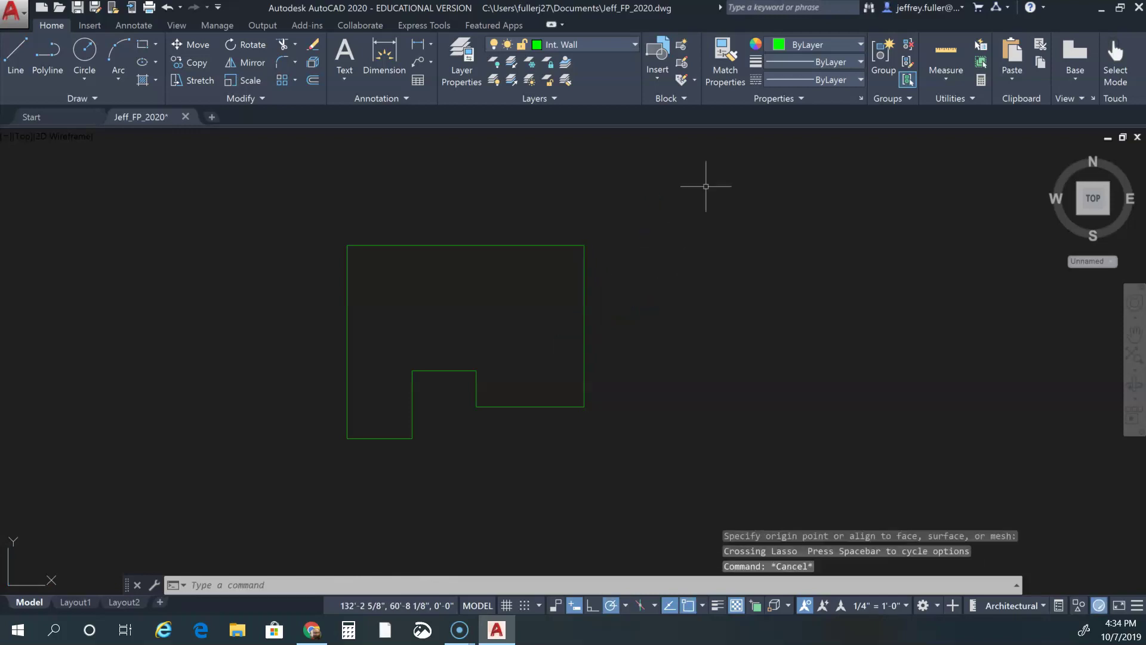
{"action": "left_click", "coordinate": [674, 186]}
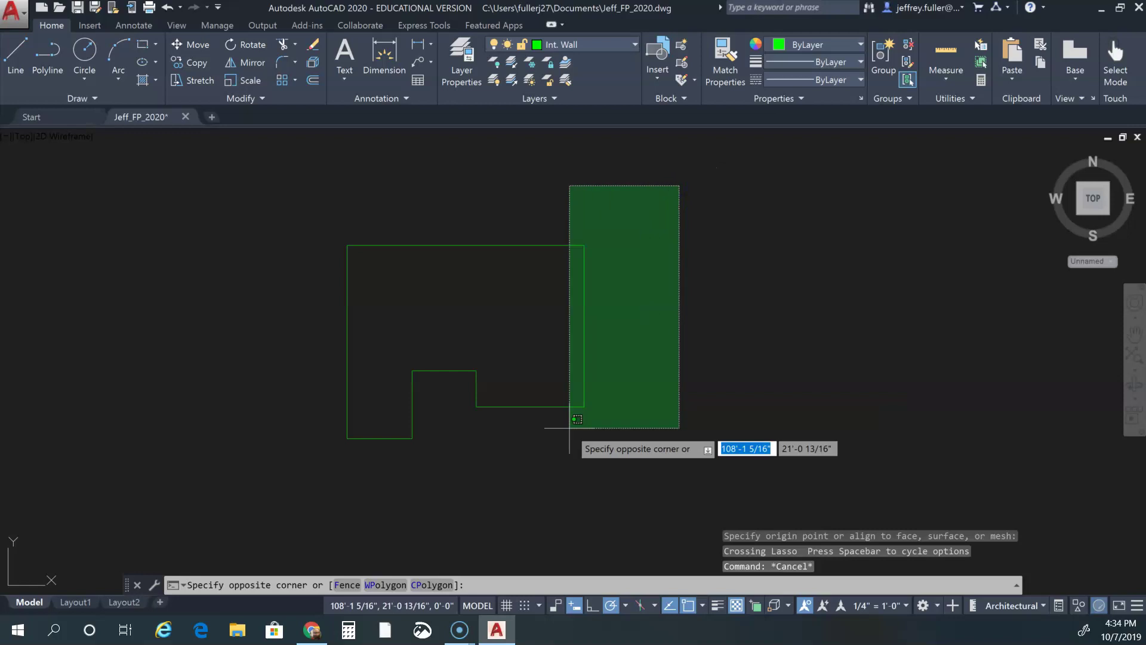
{"action": "left_click", "coordinate": [267, 470]}
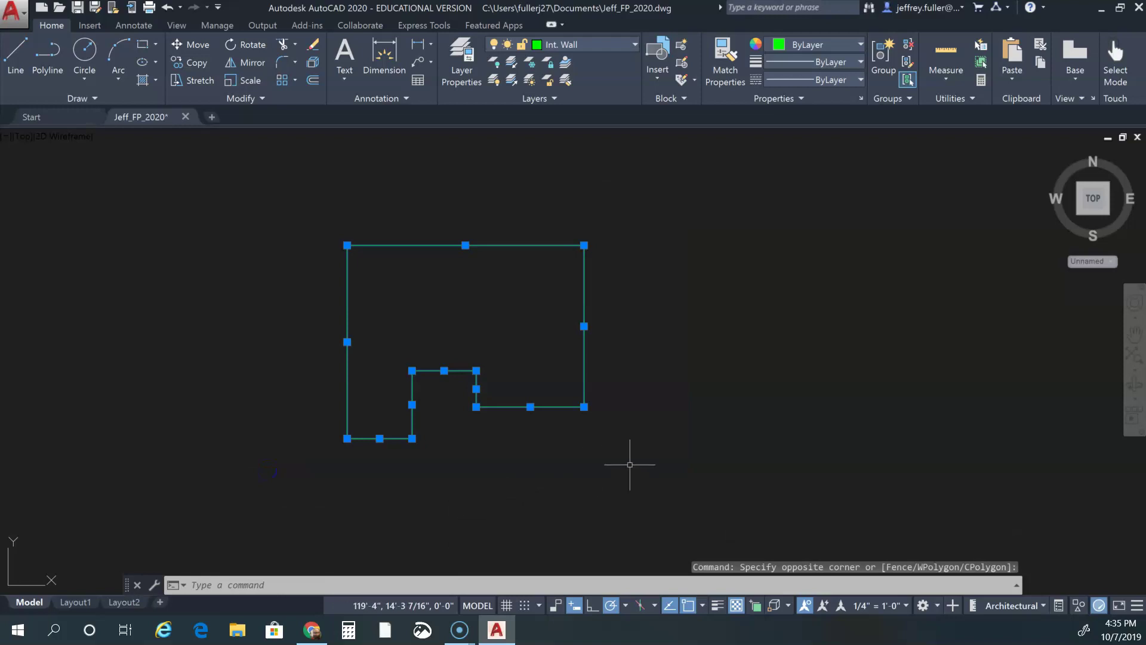
{"action": "key", "text": "Escape"}
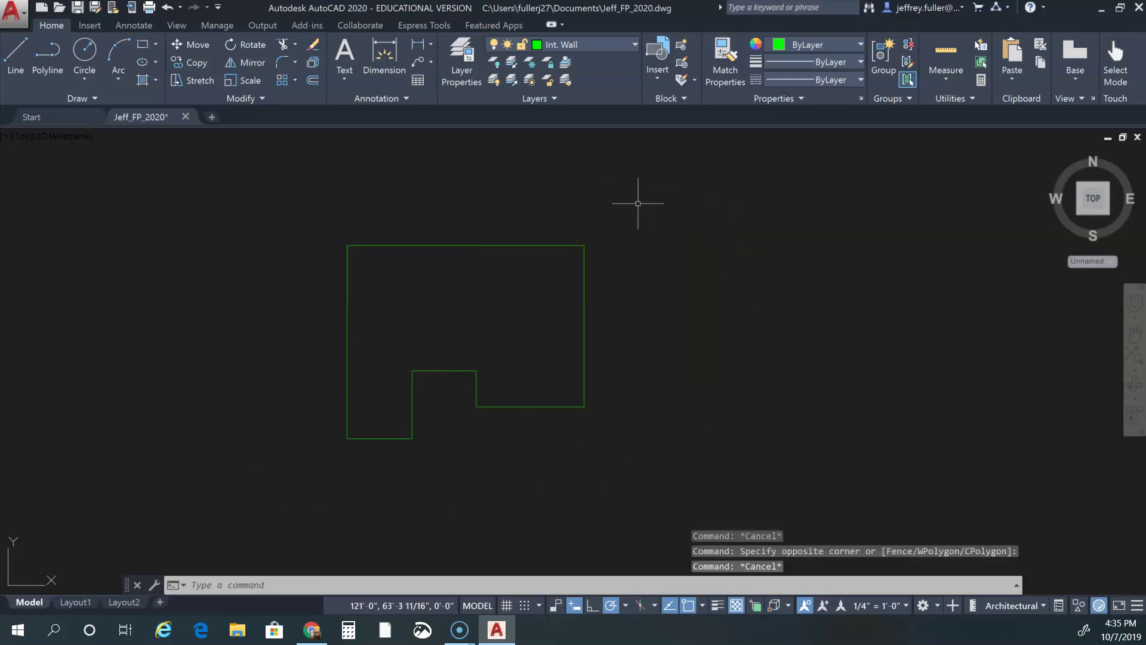
Select the outline's top and right walls with a crossing lasso around their shared corner, and clear the selection
{"action": "mouse_move", "coordinate": [648, 207]}
{"action": "left_mouse_down"}
{"action": "mouse_move", "coordinate": [648, 272]}
{"action": "mouse_move", "coordinate": [652, 261]}
{"action": "mouse_move", "coordinate": [560, 271]}
{"action": "mouse_move", "coordinate": [508, 257]}
{"action": "mouse_move", "coordinate": [501, 204]}
{"action": "mouse_move", "coordinate": [494, 215]}
{"action": "left_mouse_up"}
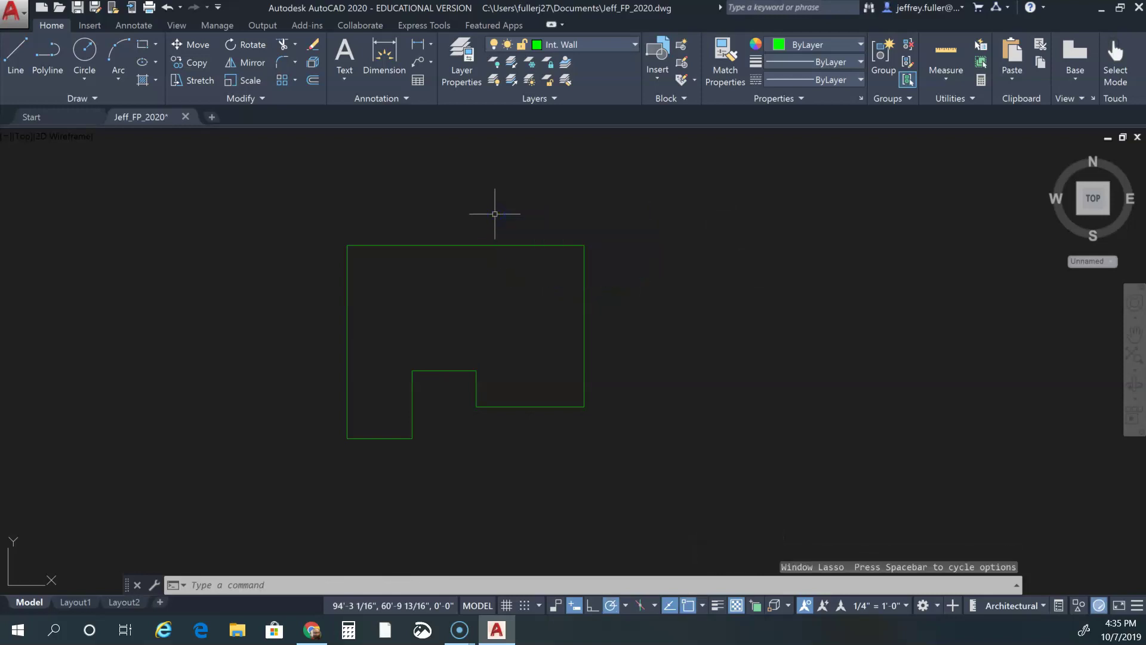
{"action": "mouse_move", "coordinate": [640, 194]}
{"action": "left_mouse_down"}
{"action": "mouse_move", "coordinate": [601, 242]}
{"action": "mouse_move", "coordinate": [512, 301]}
{"action": "mouse_move", "coordinate": [490, 285]}
{"action": "left_mouse_up"}
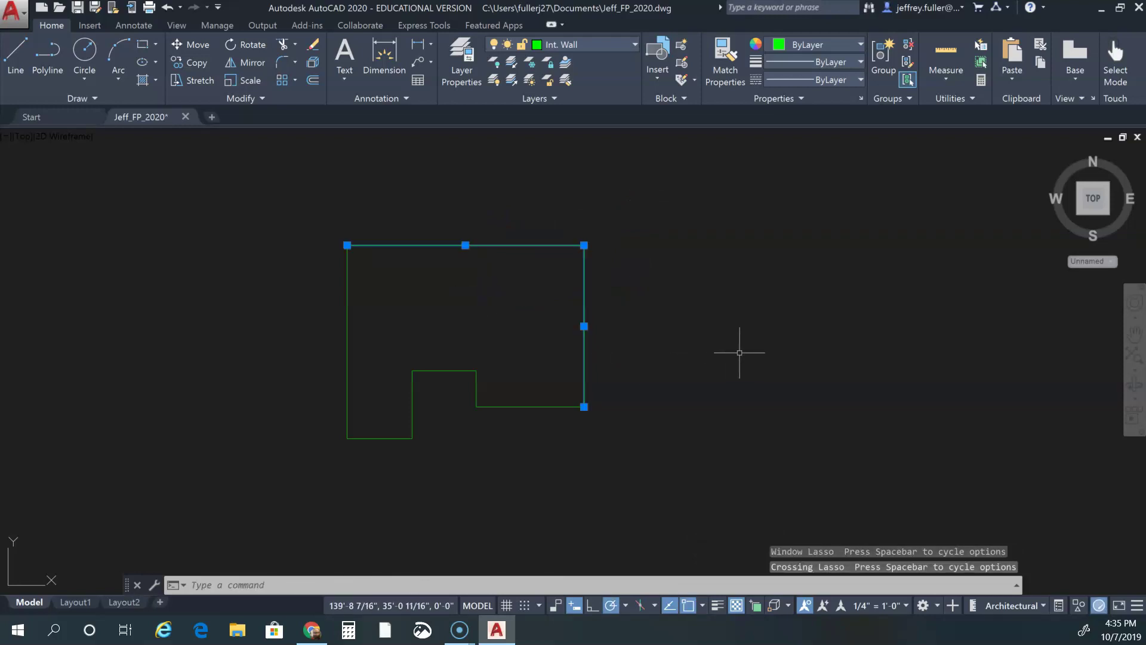
{"action": "key", "text": "Escape"}
{"action": "mouse_move", "coordinate": [620, 197]}
{"action": "left_mouse_down"}
{"action": "mouse_move", "coordinate": [567, 297]}
{"action": "mouse_move", "coordinate": [496, 250]}
{"action": "left_mouse_up"}
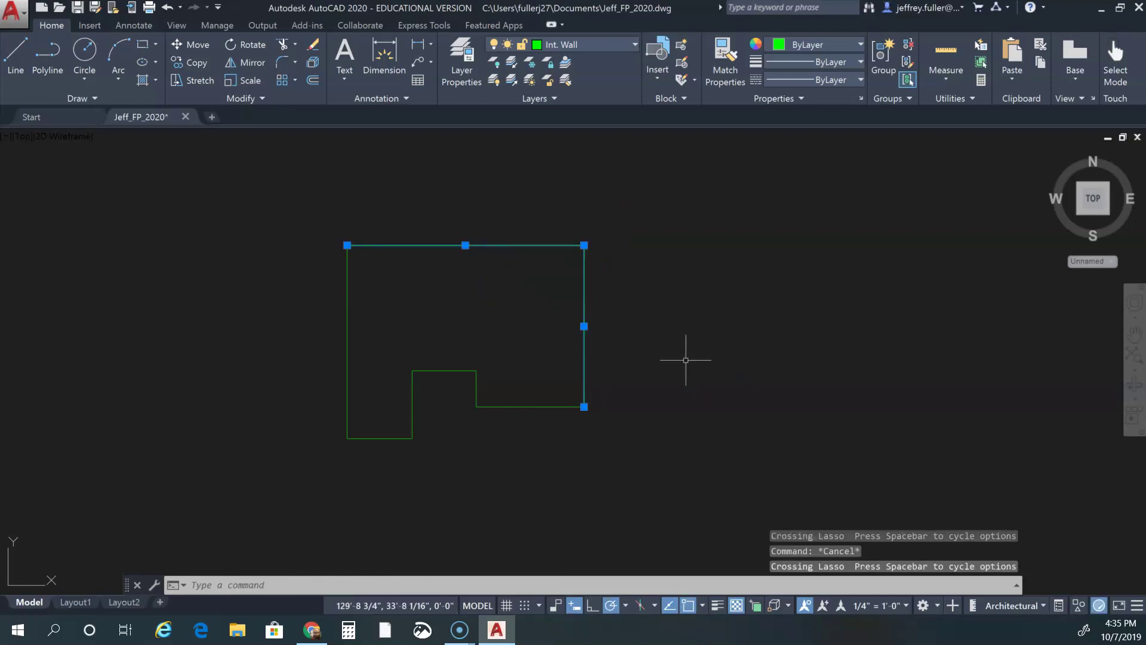
{"action": "key", "text": "Escape"}
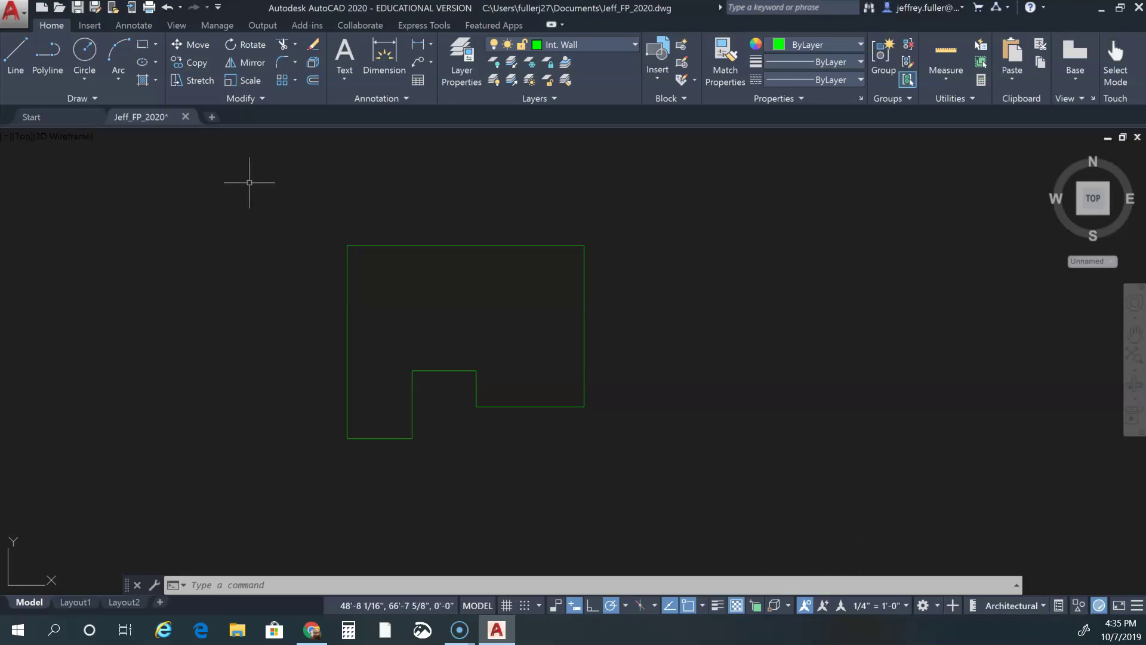
Try window selections from left to right over the upper-left corner and across the entire top wall, and clear the selection
{"action": "mouse_move", "coordinate": [249, 183]}
{"action": "left_mouse_down"}
{"action": "mouse_move", "coordinate": [410, 281]}
{"action": "mouse_move", "coordinate": [457, 248]}
{"action": "left_mouse_up"}
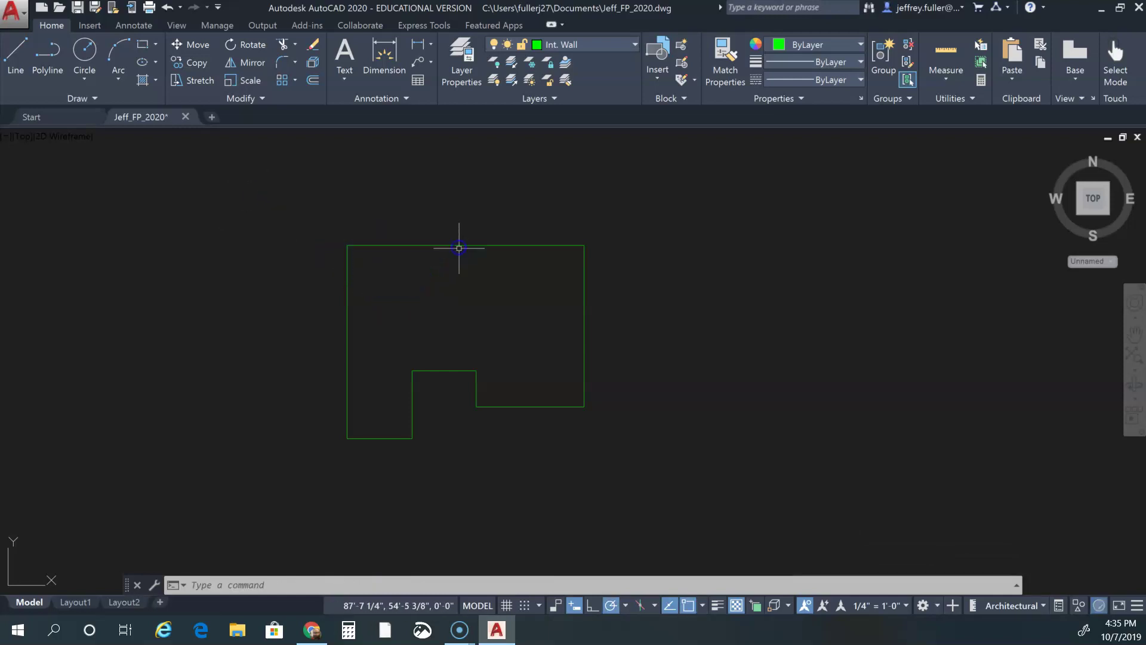
{"action": "mouse_move", "coordinate": [254, 194]}
{"action": "left_mouse_down"}
{"action": "mouse_move", "coordinate": [349, 361]}
{"action": "mouse_move", "coordinate": [322, 487]}
{"action": "mouse_move", "coordinate": [383, 442]}
{"action": "mouse_move", "coordinate": [394, 296]}
{"action": "mouse_move", "coordinate": [388, 227]}
{"action": "mouse_move", "coordinate": [380, 230]}
{"action": "left_mouse_up"}
{"action": "key", "text": "Escape"}
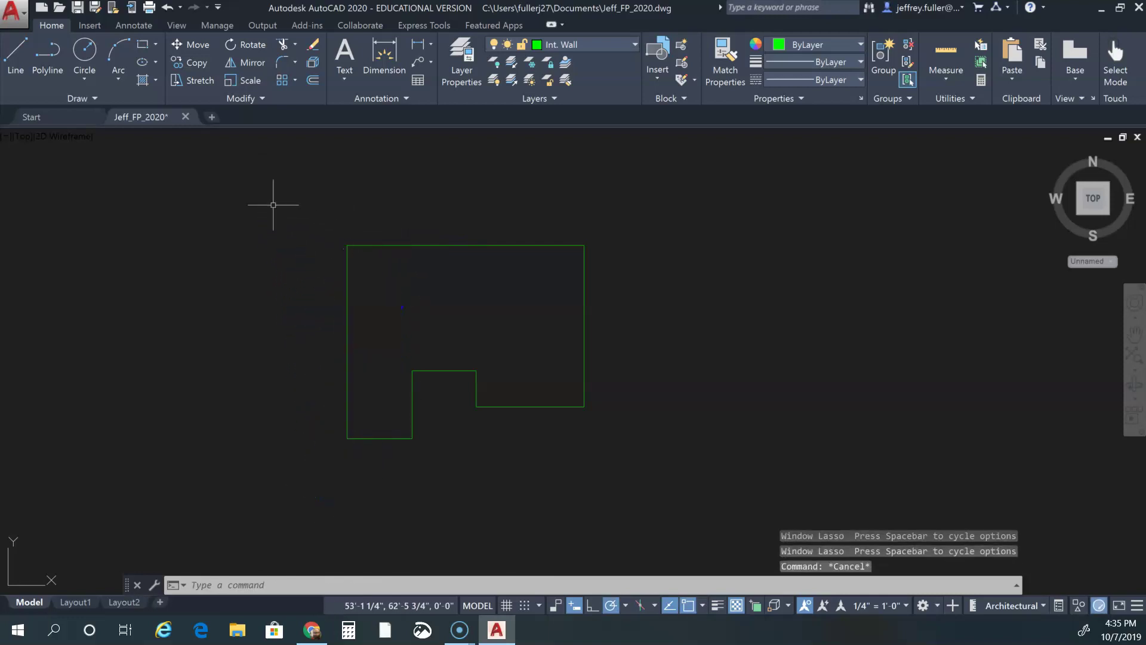
{"action": "left_click", "coordinate": [262, 201]}
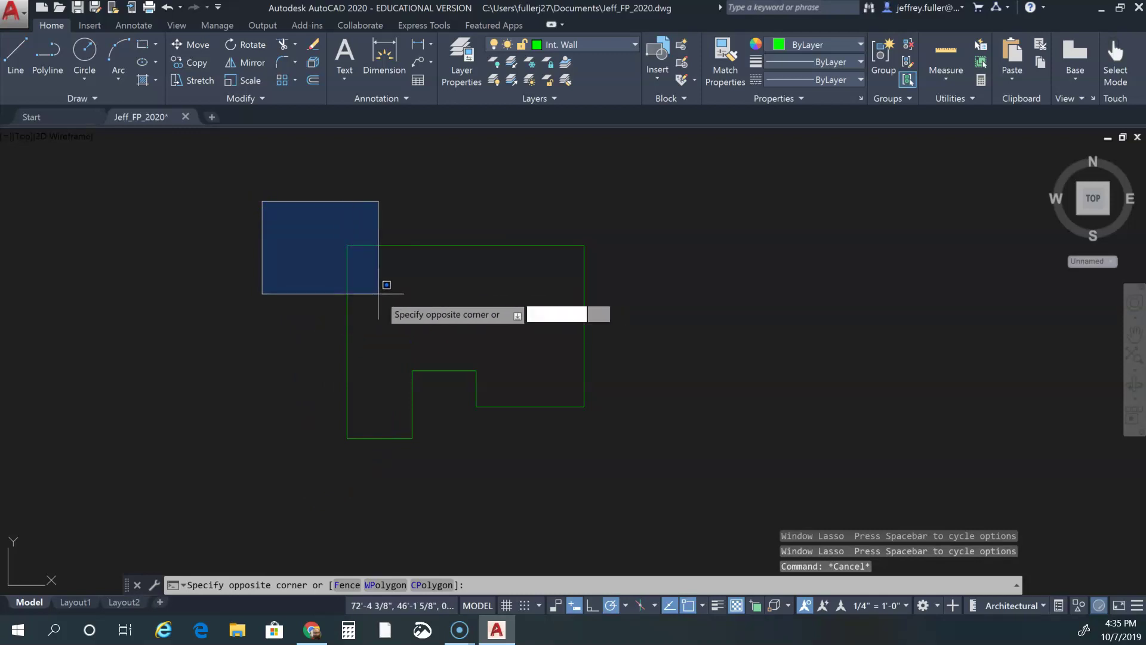
{"action": "left_click", "coordinate": [411, 310]}
{"action": "left_click", "coordinate": [272, 208]}
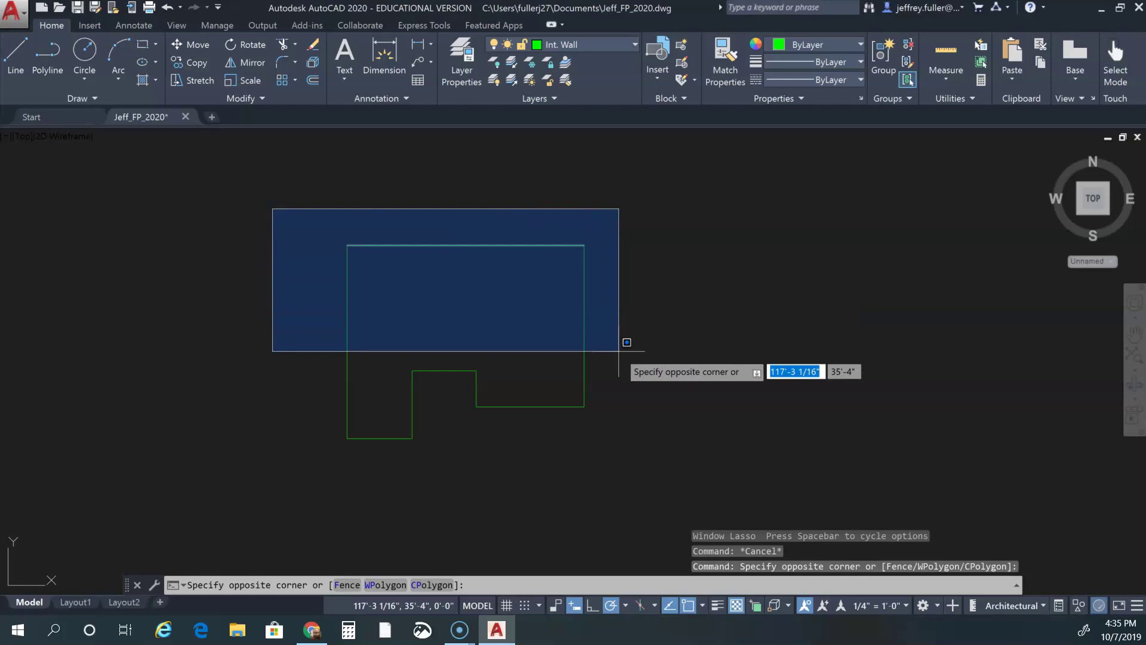
{"action": "left_click", "coordinate": [619, 384]}
{"action": "key", "text": "Escape"}
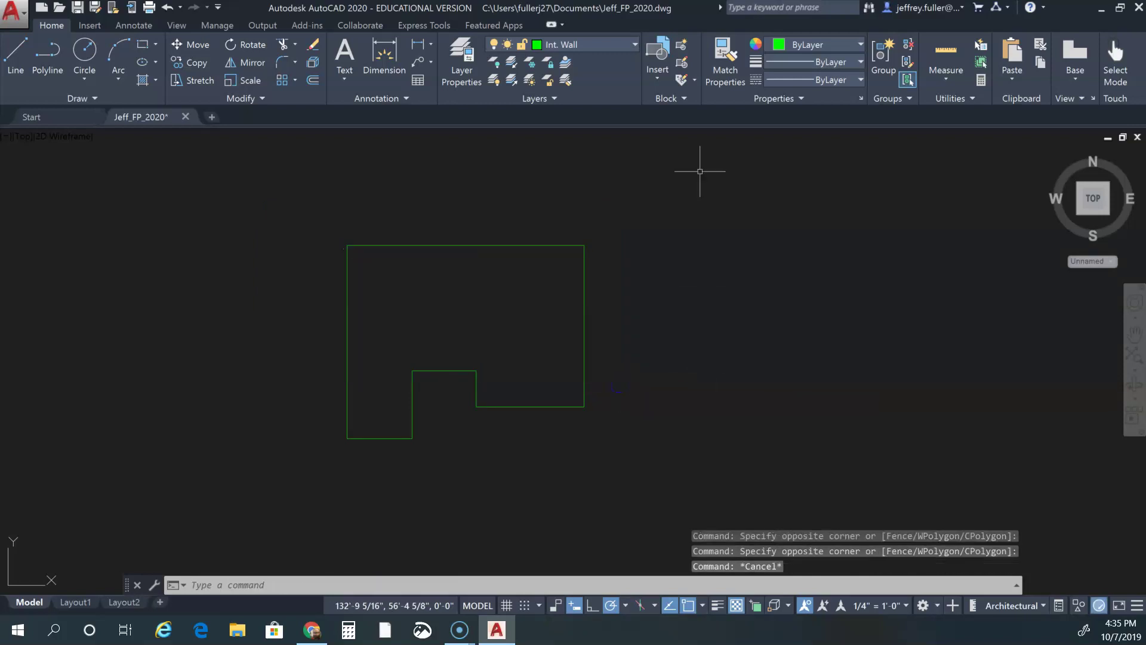
Compare crossing and window selection at the outline's upper corners, and select the whole outline with a crossing window
{"action": "left_click", "coordinate": [673, 182]}
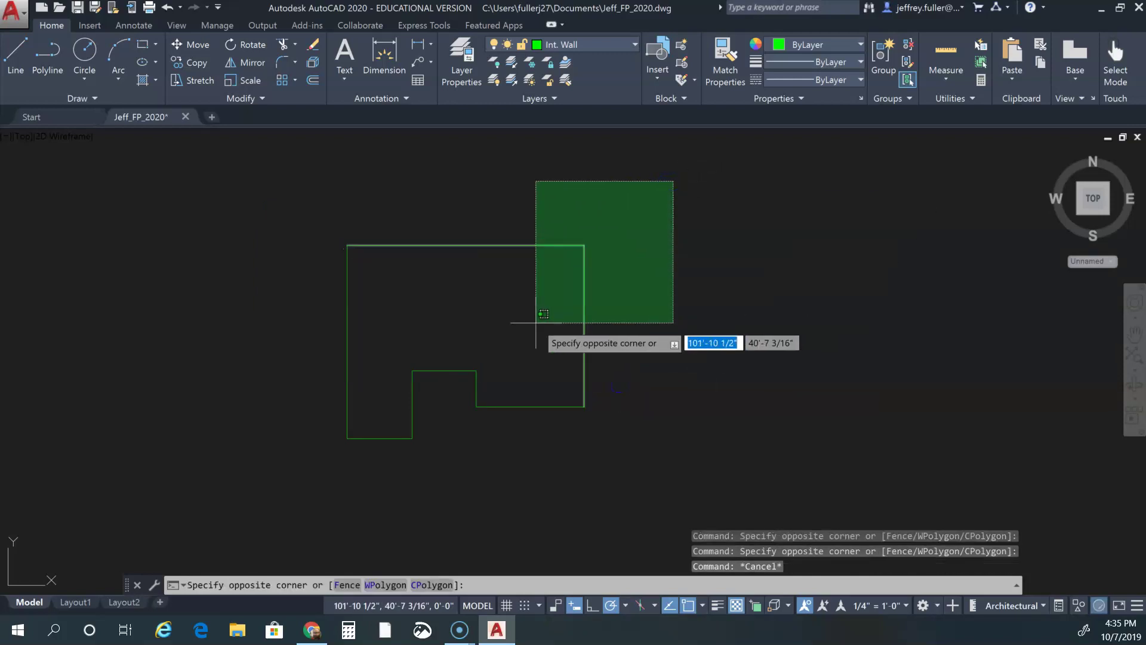
{"action": "key", "text": "Escape"}
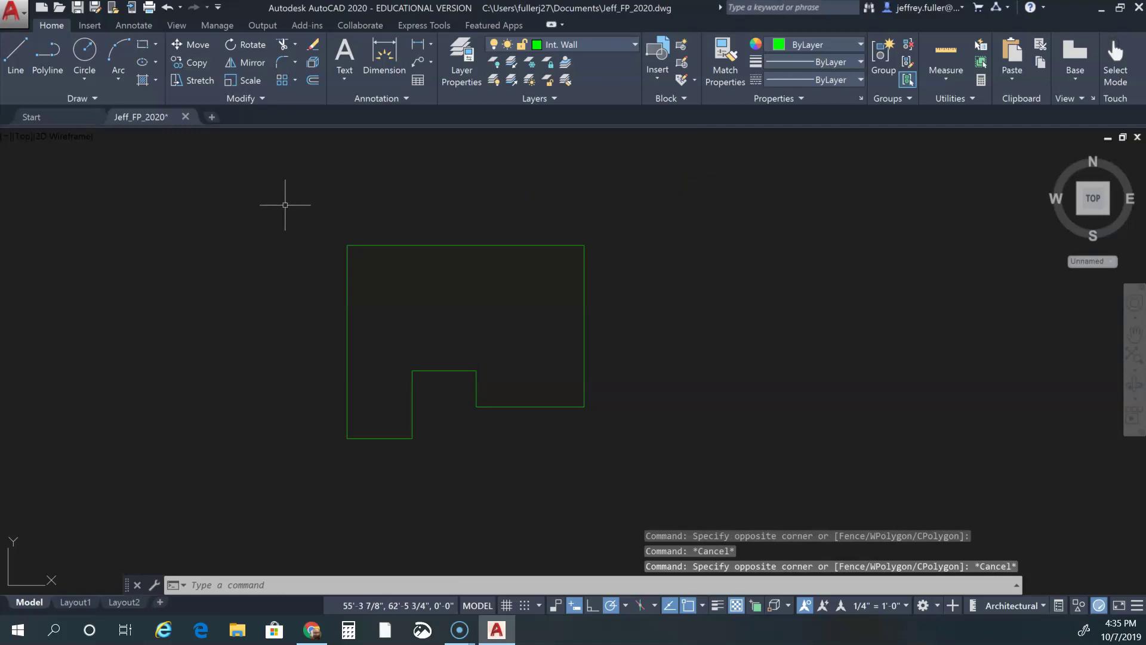
{"action": "left_click", "coordinate": [285, 205]}
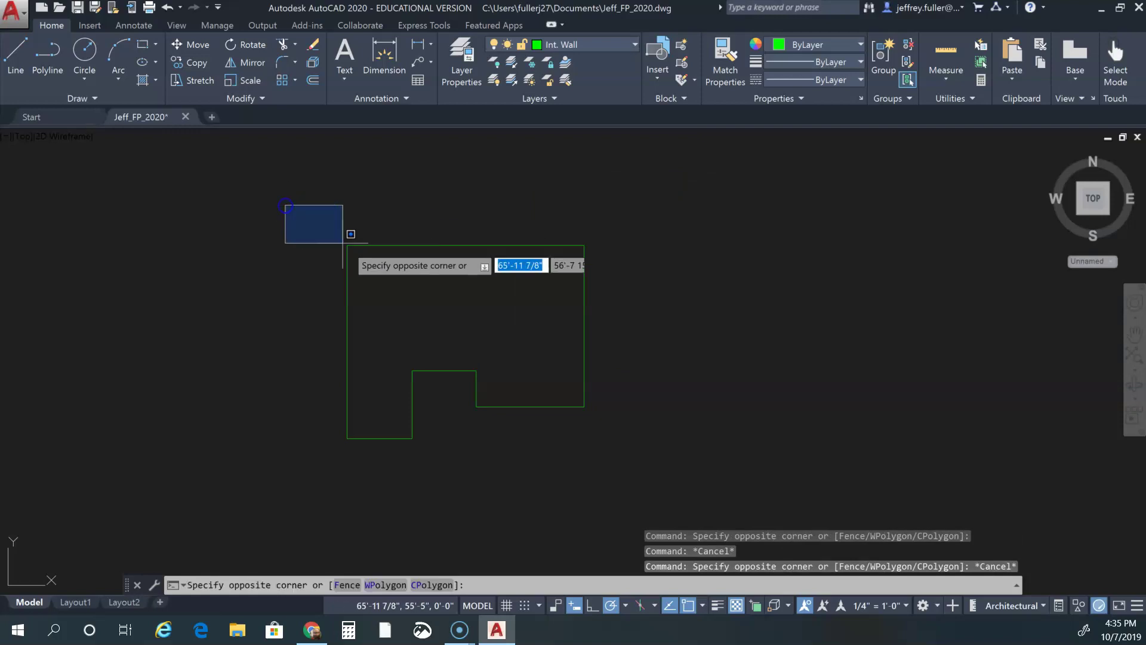
{"action": "left_click", "coordinate": [413, 292]}
{"action": "key", "text": "Escape"}
{"action": "left_click", "coordinate": [638, 193]}
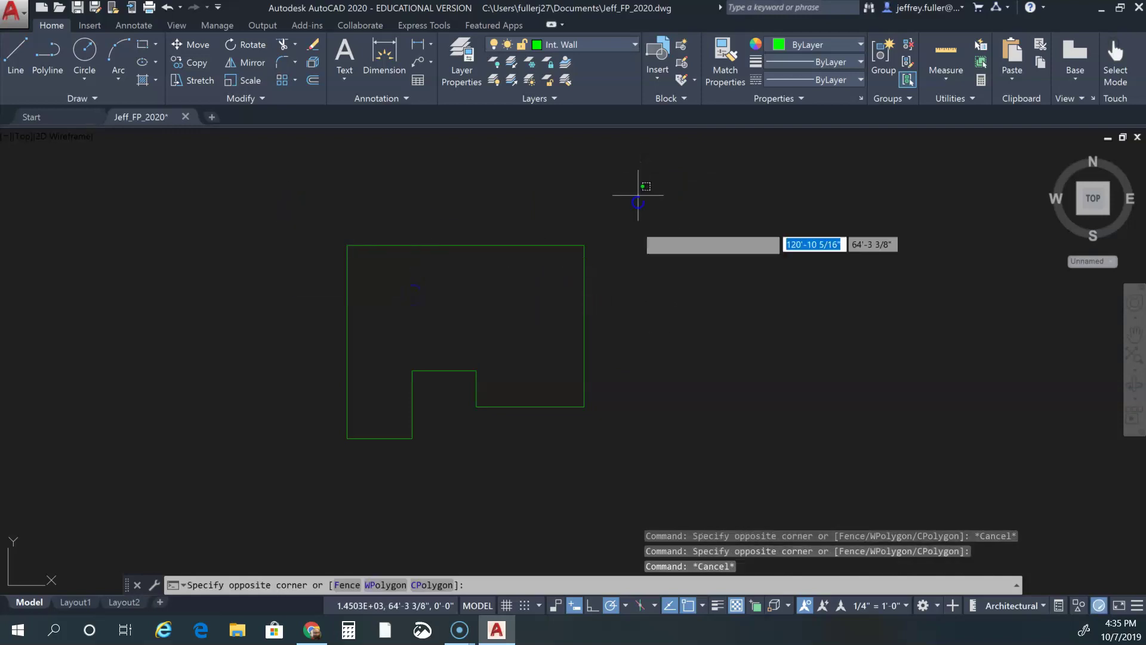
{"action": "left_click", "coordinate": [296, 459]}
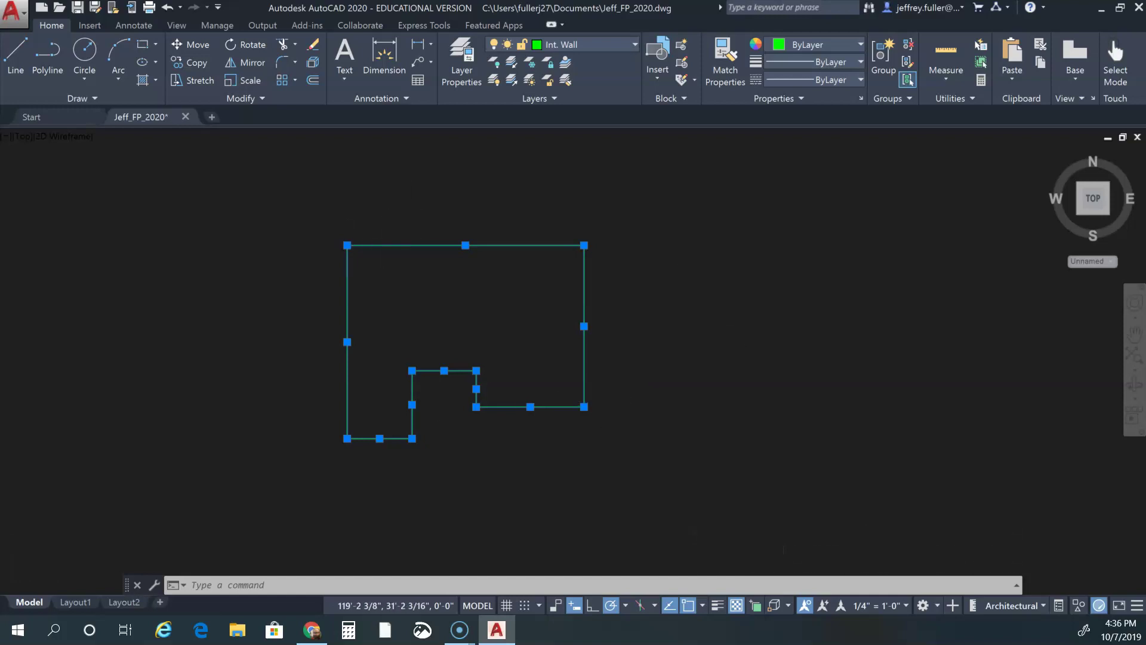
Offset the top and right wall lines 10" toward the inside of the floor plan
{"action": "scroll", "coordinate": [627, 373], "scroll_direction": "up", "scroll_amount": 2}
{"action": "middle_click_drag", "start_coordinate": [627, 373], "coordinate": [780, 392]}
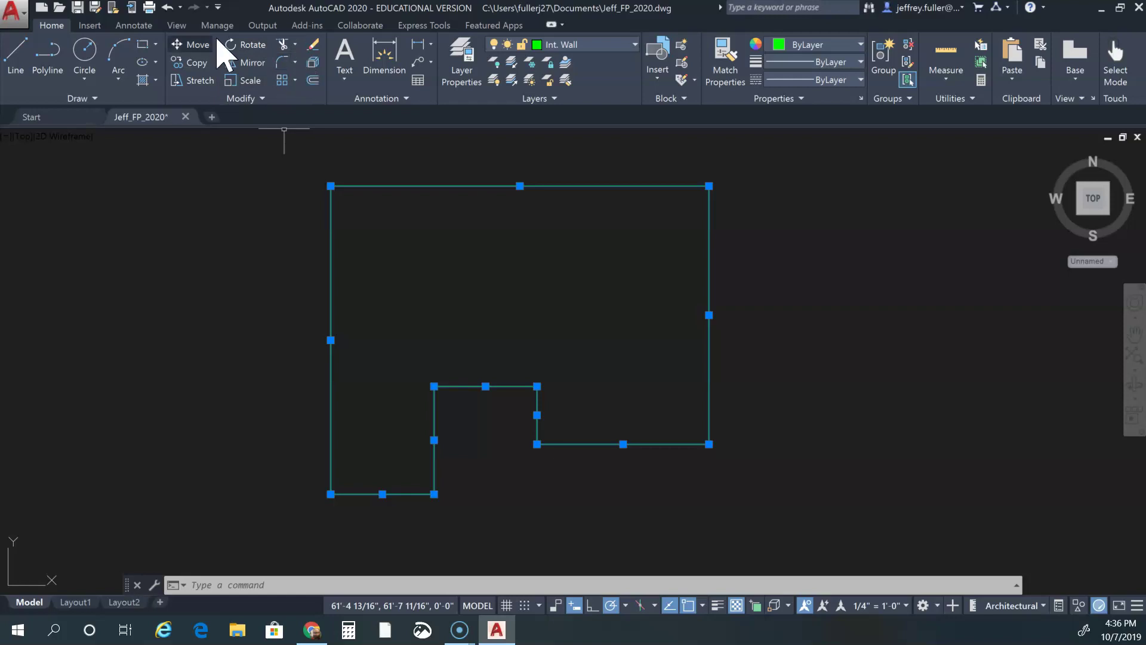
{"action": "left_click", "coordinate": [311, 81]}
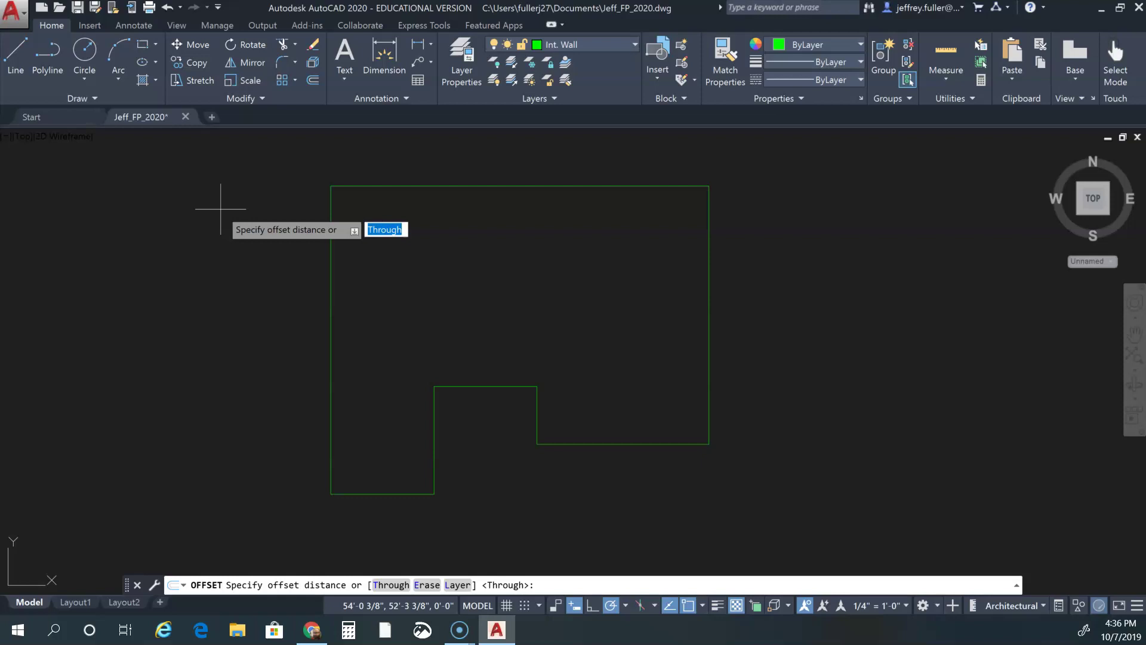
{"action": "type", "text": "1"}
{"action": "key", "text": "Return"}
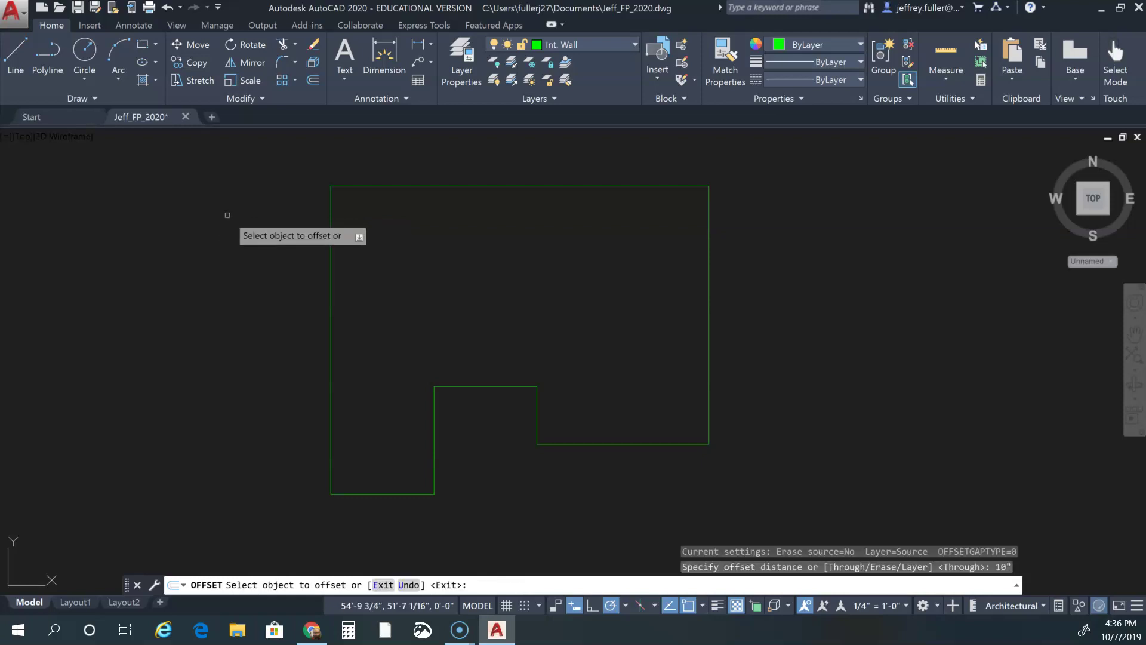
{"action": "left_click", "coordinate": [480, 188]}
{"action": "left_click", "coordinate": [475, 206]}
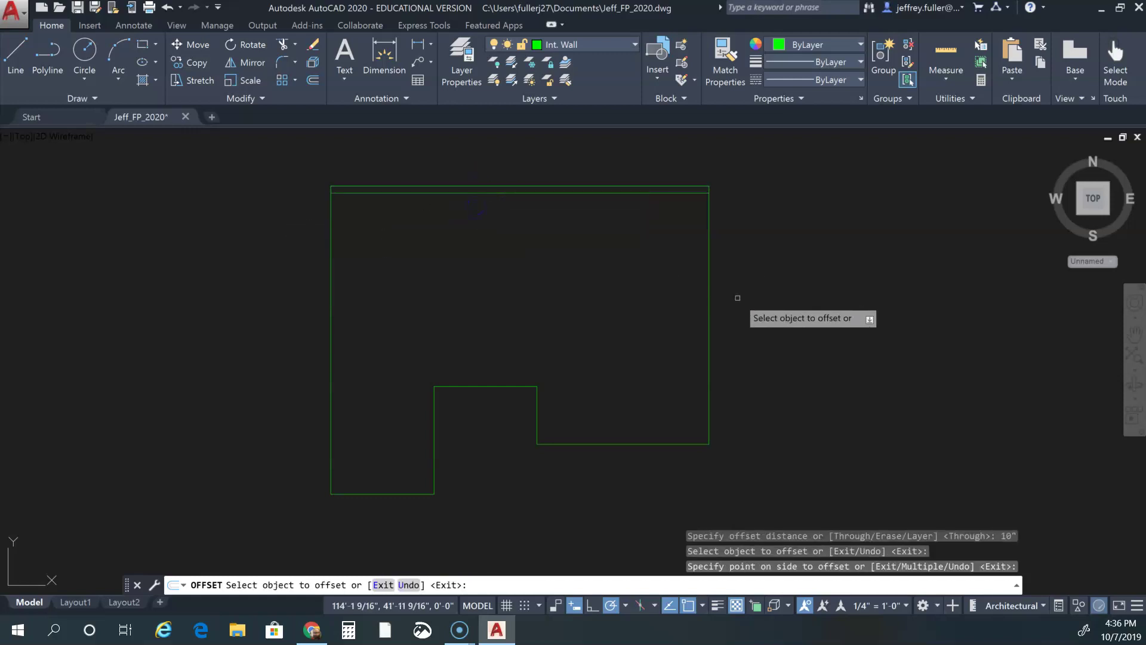
{"action": "left_click", "coordinate": [710, 287]}
{"action": "left_click", "coordinate": [680, 290]}
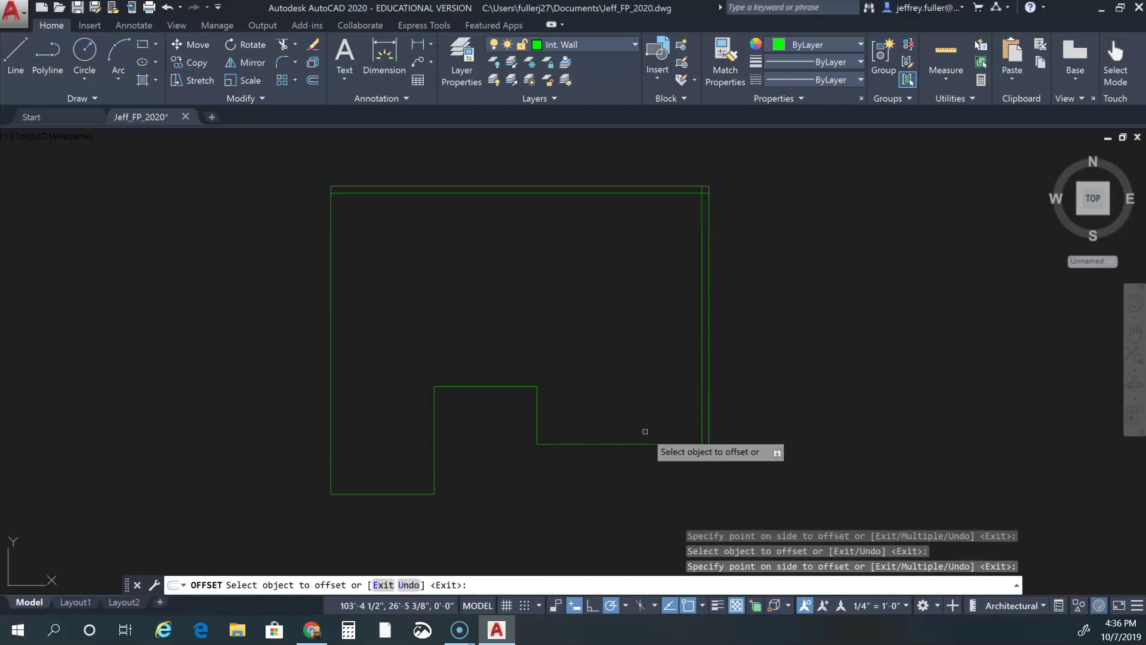
Offset the lower-right wall line and the notch's right and top lines 10" toward the inside of the plan
{"action": "left_click", "coordinate": [632, 443]}
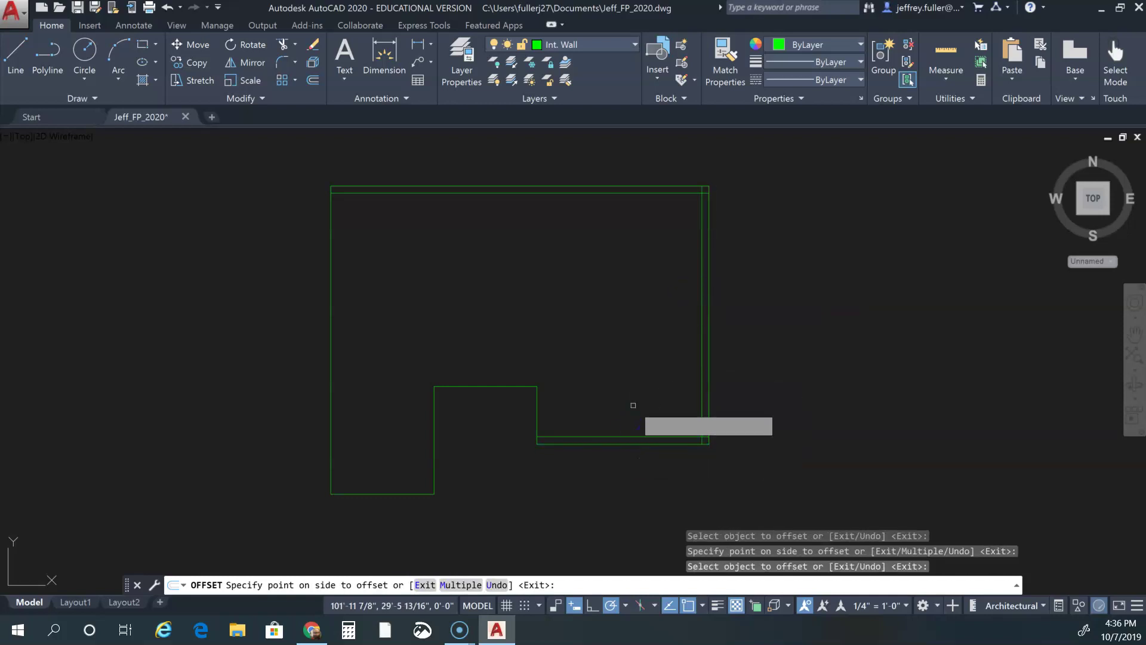
{"action": "left_click", "coordinate": [632, 406]}
{"action": "left_click", "coordinate": [537, 400]}
{"action": "left_click", "coordinate": [564, 397]}
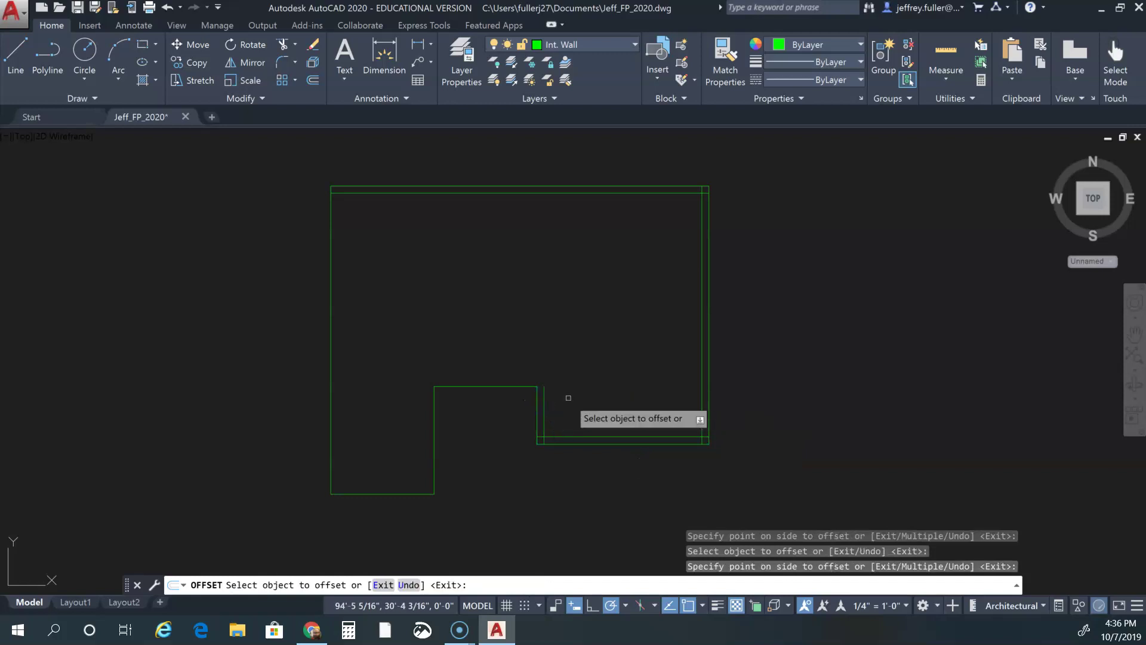
{"action": "left_click", "coordinate": [489, 386]}
{"action": "left_click", "coordinate": [488, 360]}
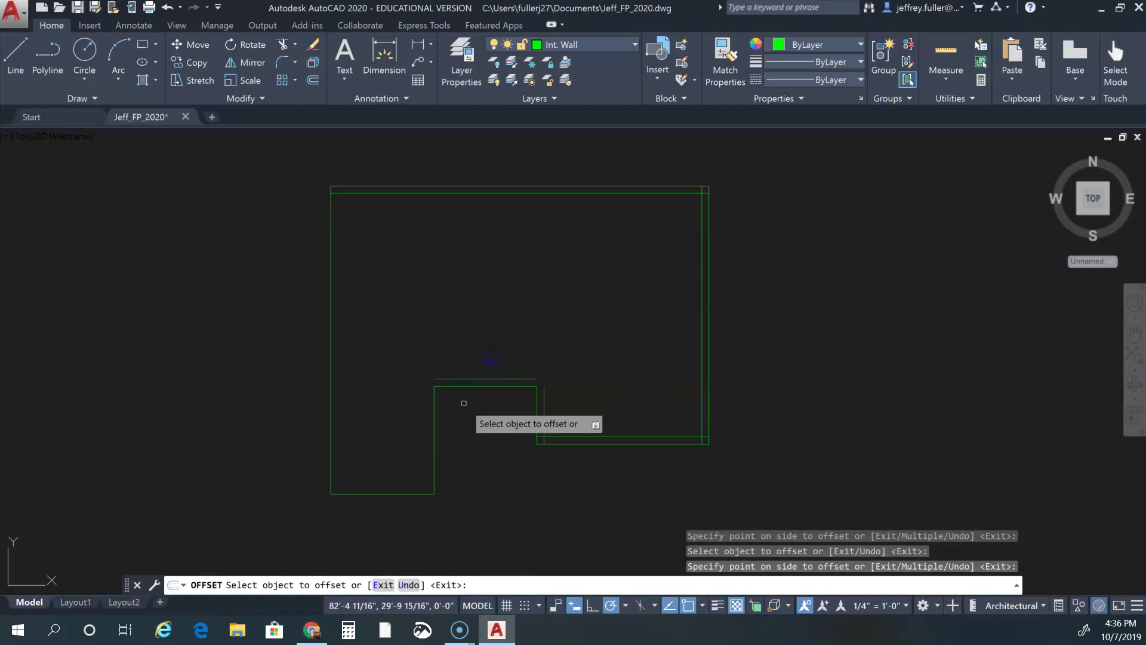
Offset the notch's left line, the lower-left wall line and the left wall line 10" inward, and end the Offset command
{"action": "left_click", "coordinate": [435, 439]}
{"action": "left_click", "coordinate": [409, 447]}
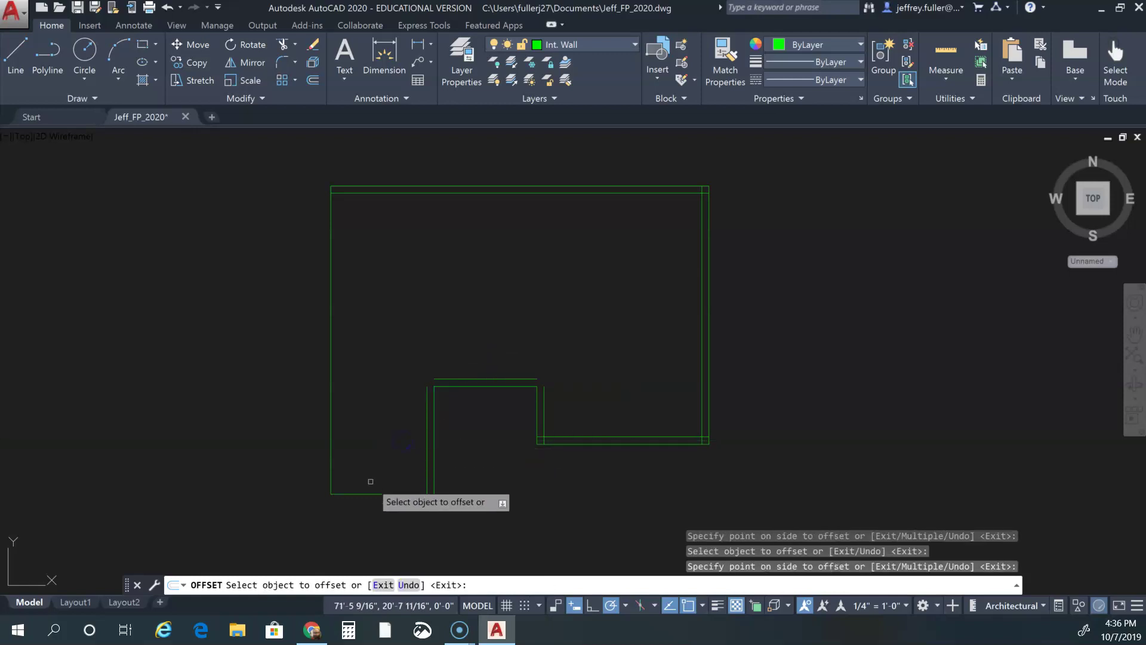
{"action": "left_click", "coordinate": [385, 494]}
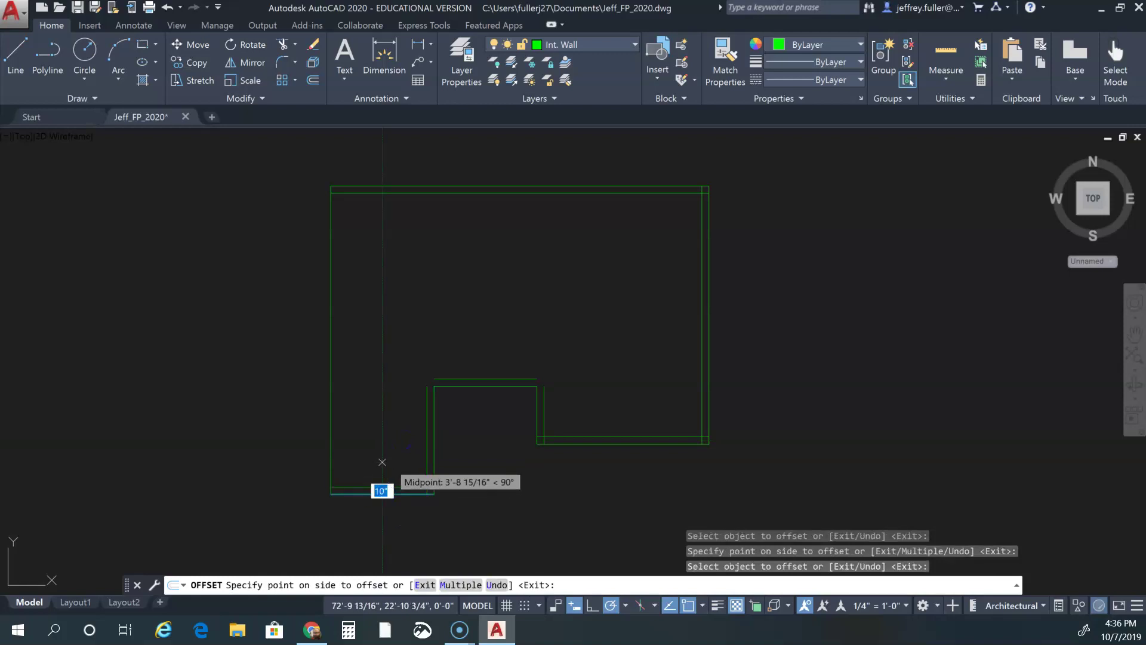
{"action": "left_click", "coordinate": [388, 463]}
{"action": "left_click", "coordinate": [332, 382]}
{"action": "left_click", "coordinate": [382, 398]}
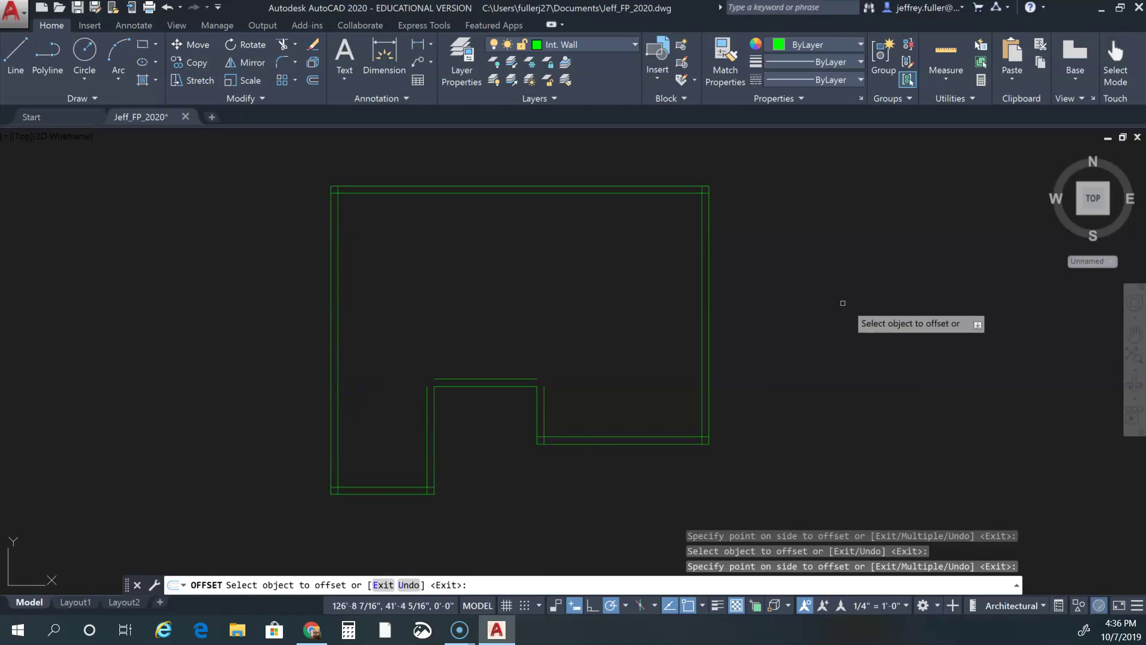
{"action": "middle_click_drag", "start_coordinate": [595, 276], "coordinate": [577, 313]}
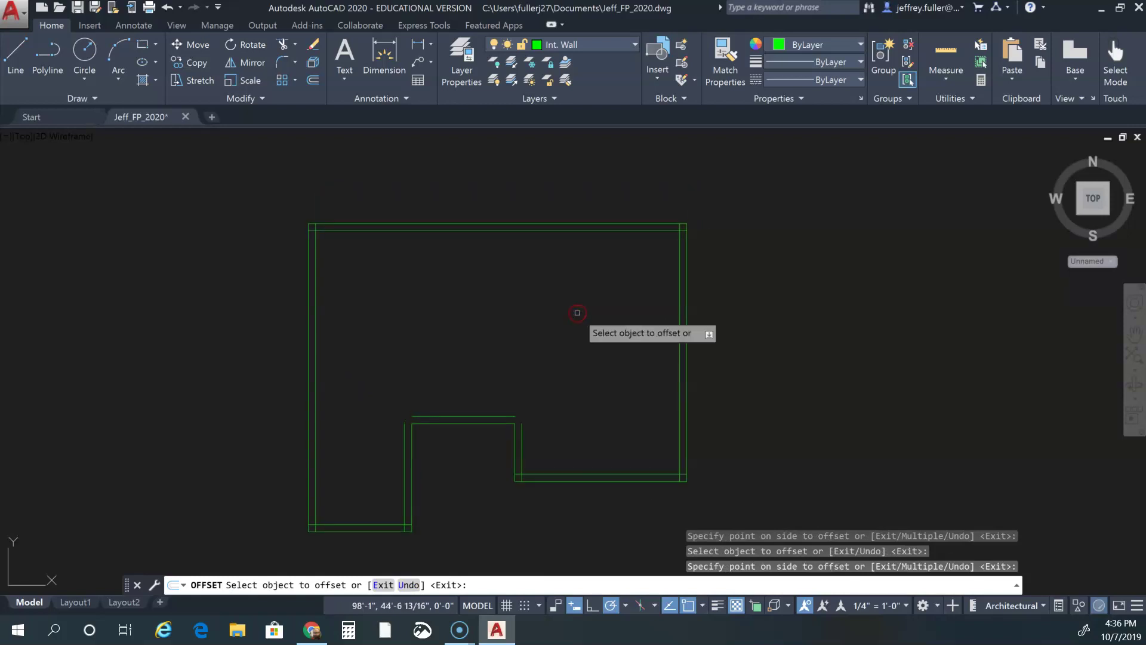
{"action": "key", "text": "Escape"}
{"action": "key", "text": "Escape"}
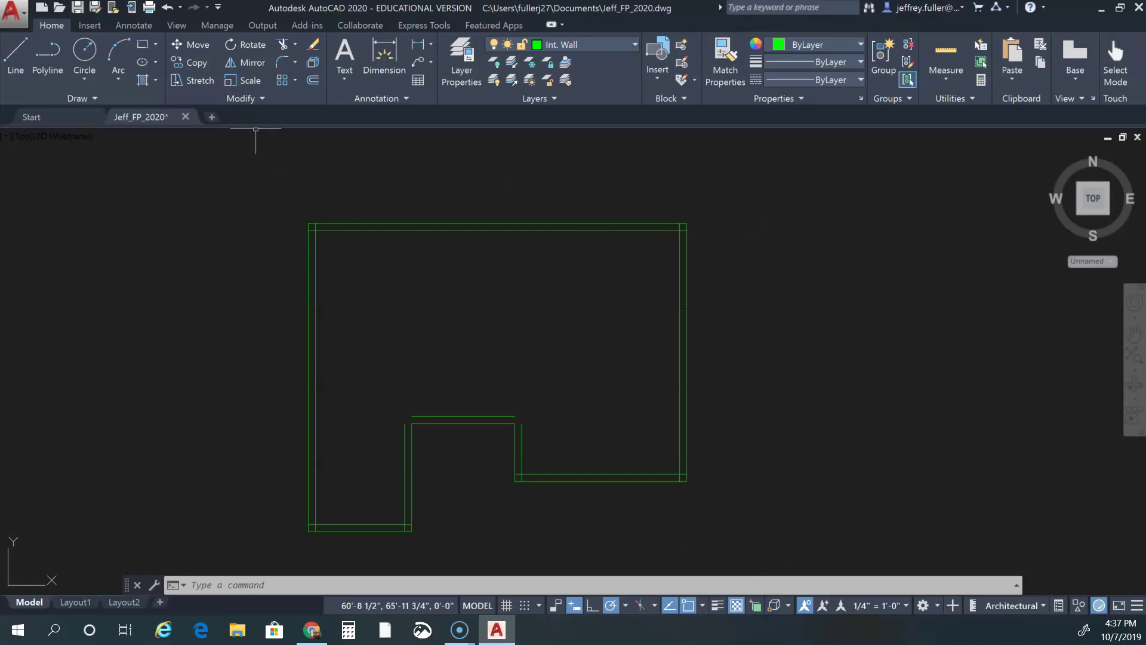
Draw three connected line segments freehand in the empty area at the upper left of the floor plan
{"action": "left_click", "coordinate": [15, 62]}
{"action": "left_click", "coordinate": [42, 274]}
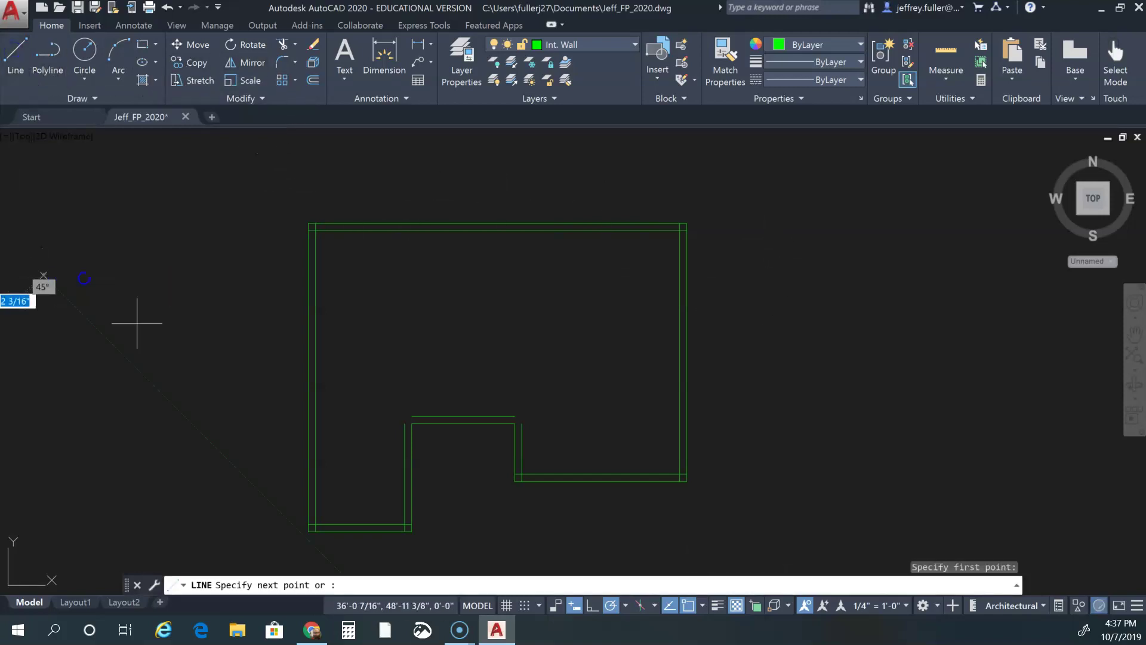
{"action": "left_click", "coordinate": [157, 178]}
{"action": "left_click", "coordinate": [333, 168]}
{"action": "left_click", "coordinate": [159, 303]}
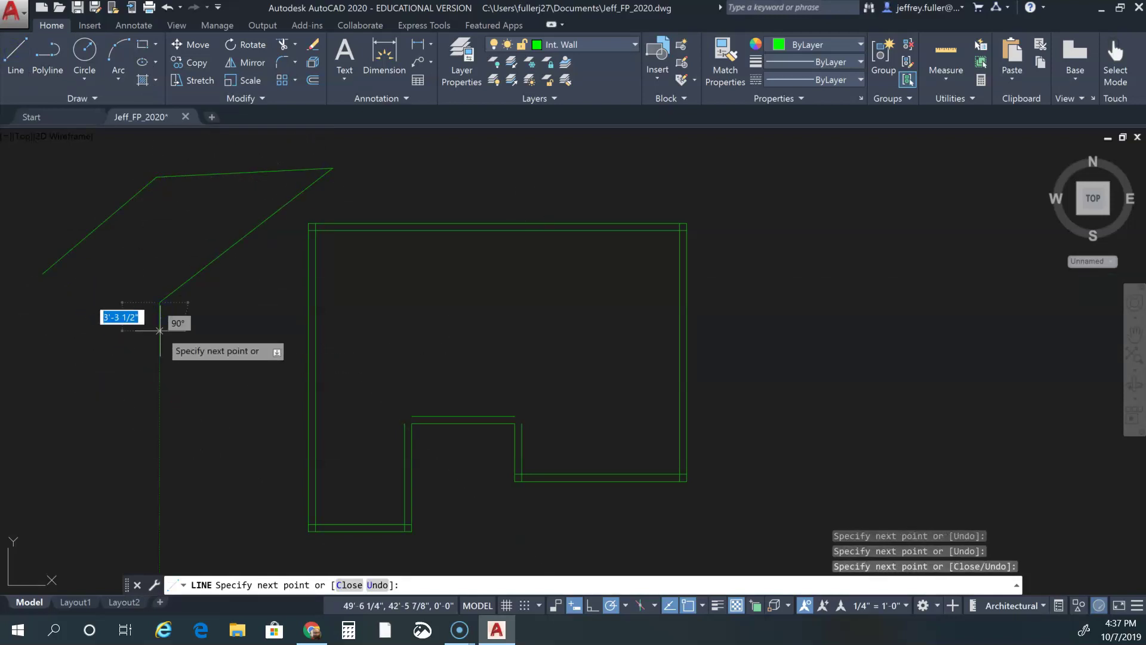
{"action": "key", "text": "Escape"}
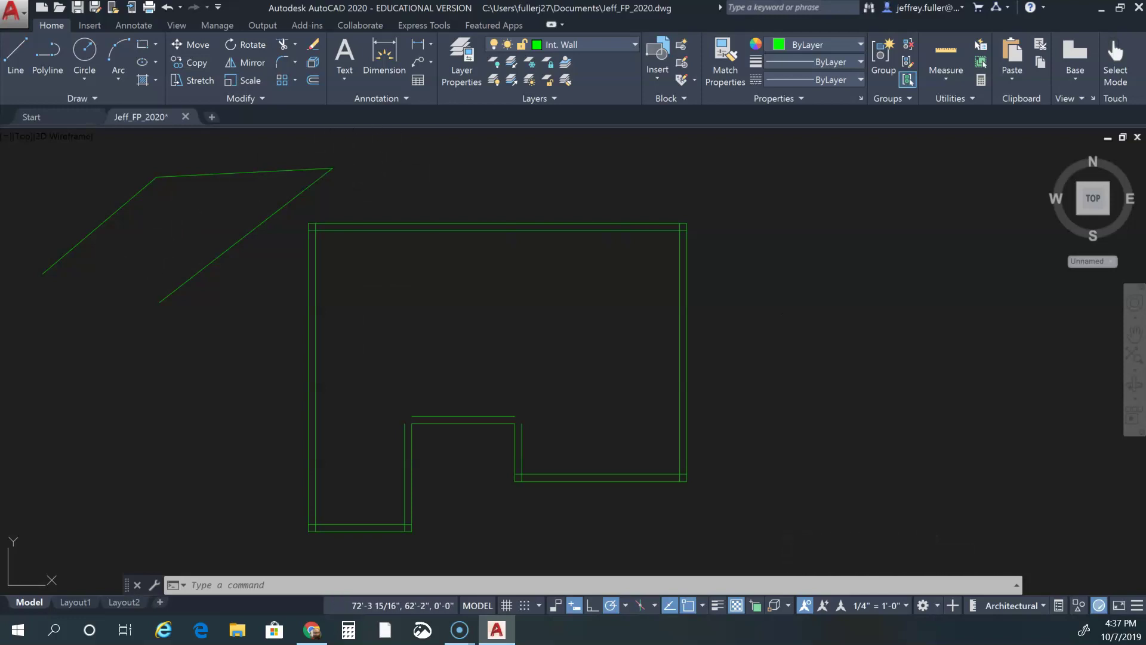
Delete the three trial lines beside the floor plan using a crossing selection
{"action": "left_click", "coordinate": [355, 161]}
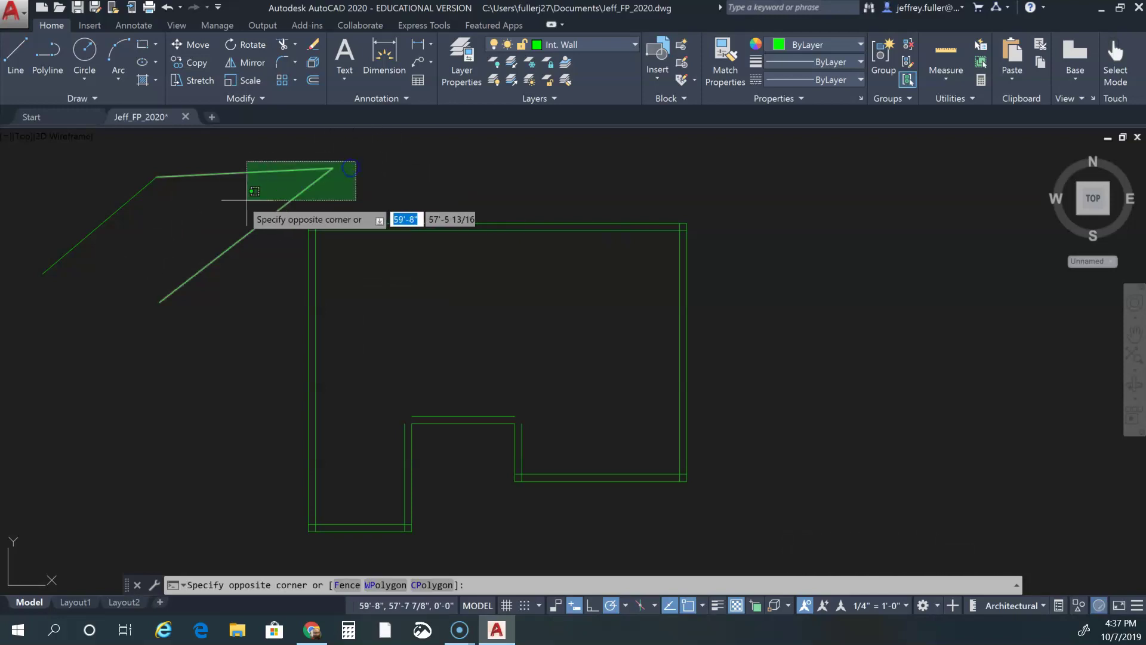
{"action": "left_click", "coordinate": [106, 214]}
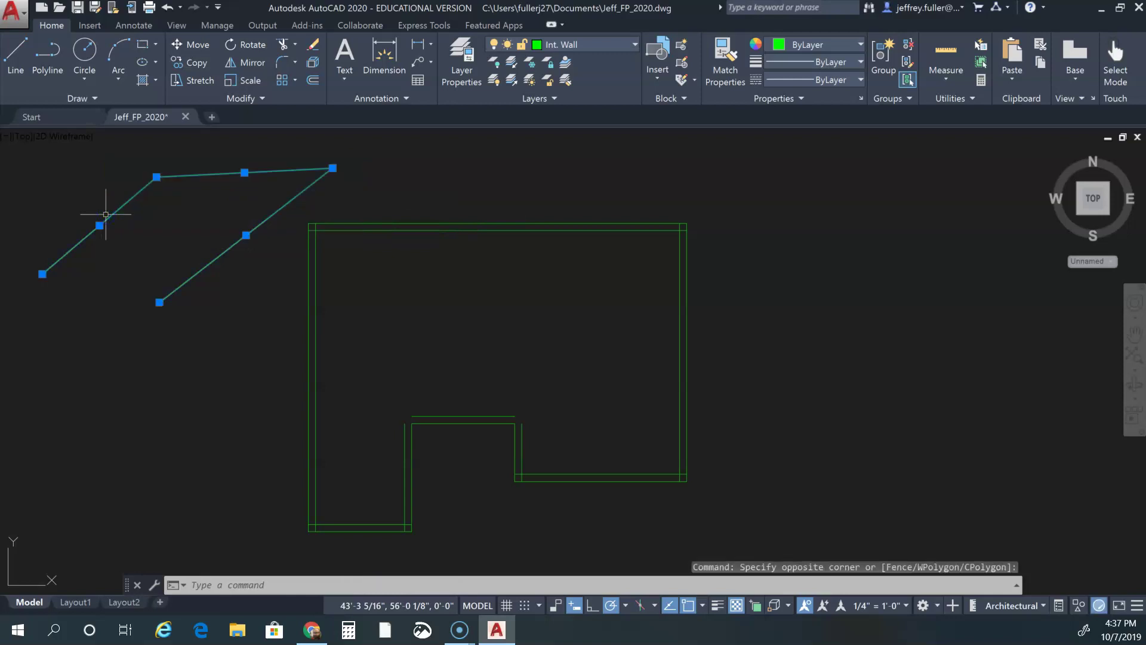
{"action": "key", "text": "Delete"}
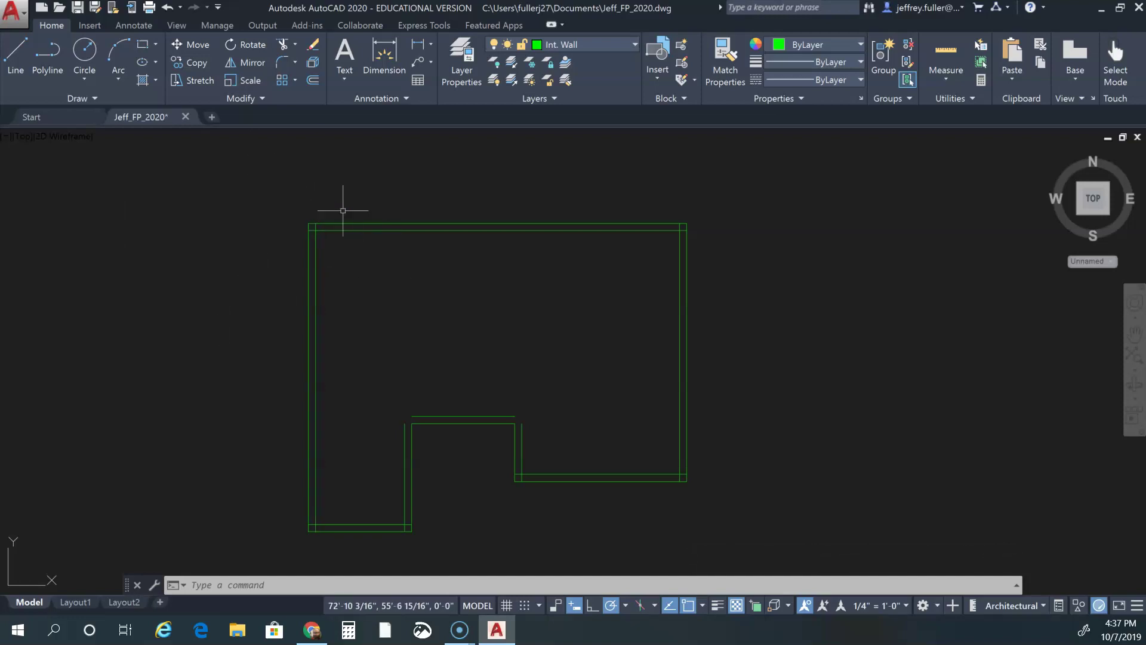
Fillet the inner left and inner top wall lines into a sharp corner at the plan's upper left
{"action": "left_click", "coordinate": [250, 99]}
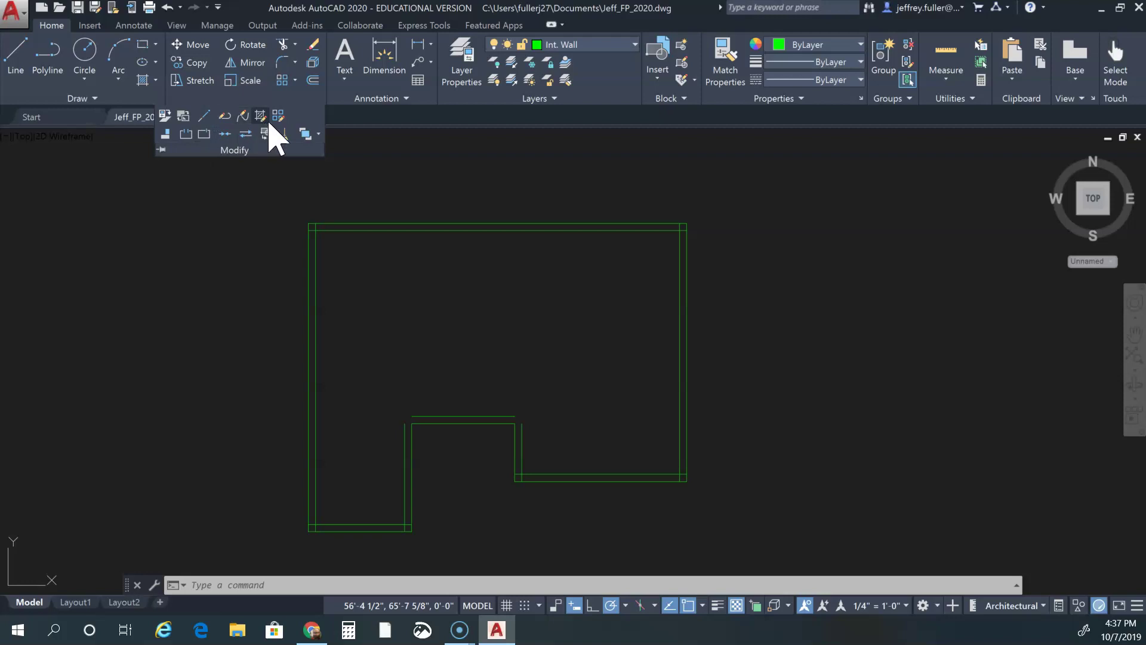
{"action": "key", "text": "Escape"}
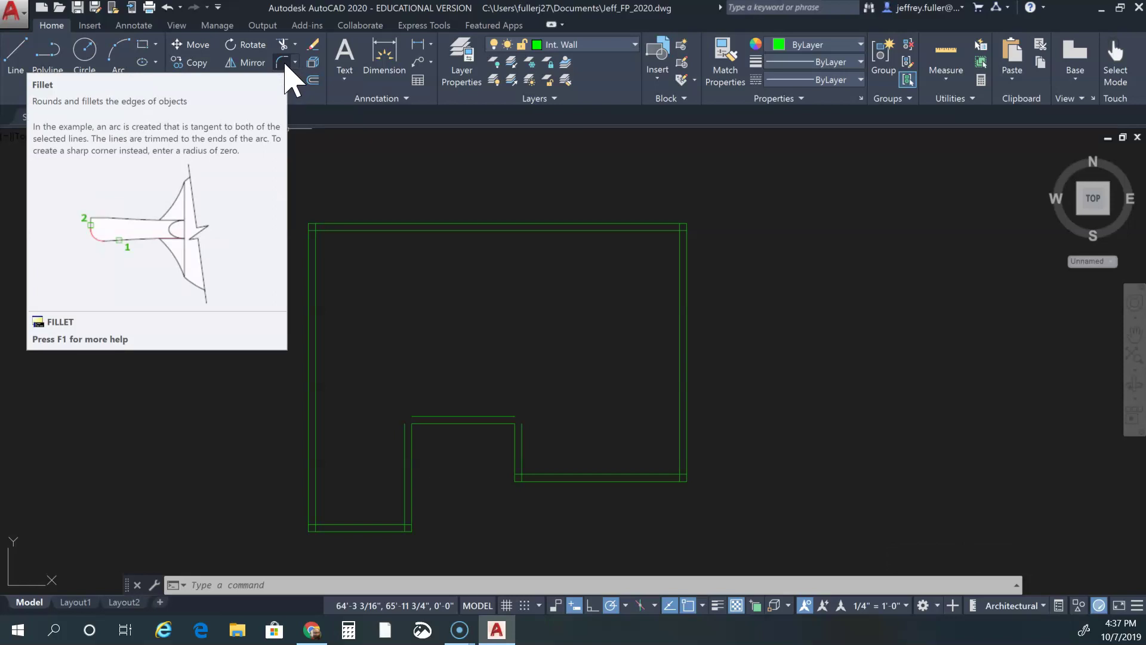
{"action": "left_click", "coordinate": [283, 62]}
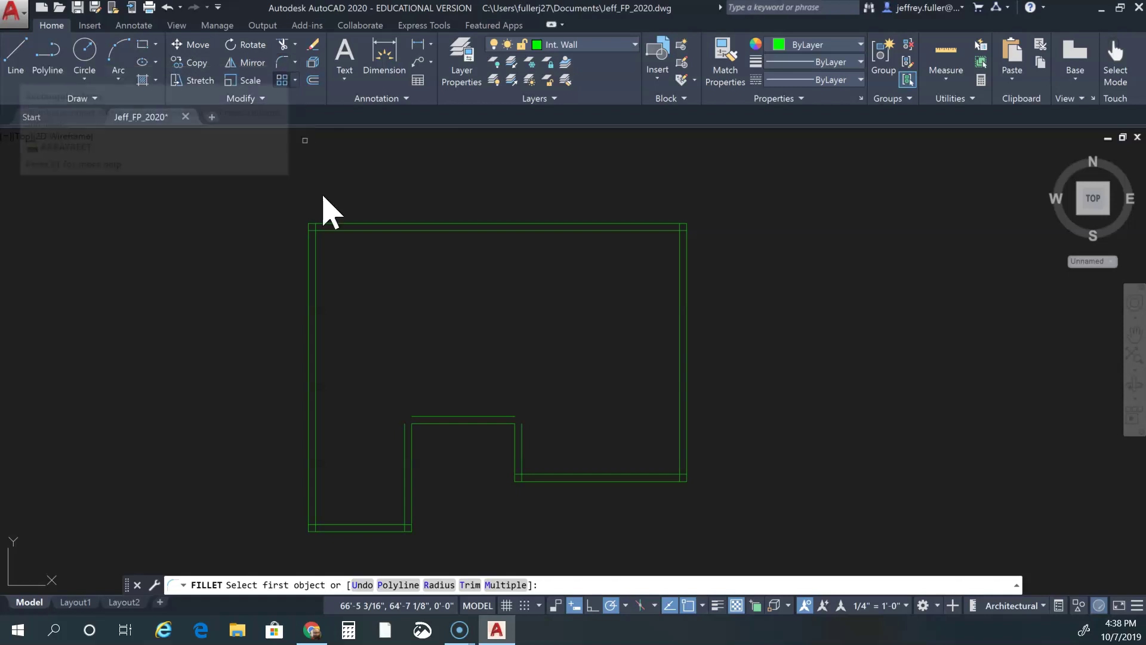
{"action": "scroll", "coordinate": [322, 275], "scroll_direction": "up", "scroll_amount": 8}
{"action": "scroll", "coordinate": [325, 267], "scroll_direction": "down", "scroll_amount": 6}
{"action": "middle_click_drag", "start_coordinate": [325, 267], "coordinate": [282, 345]}
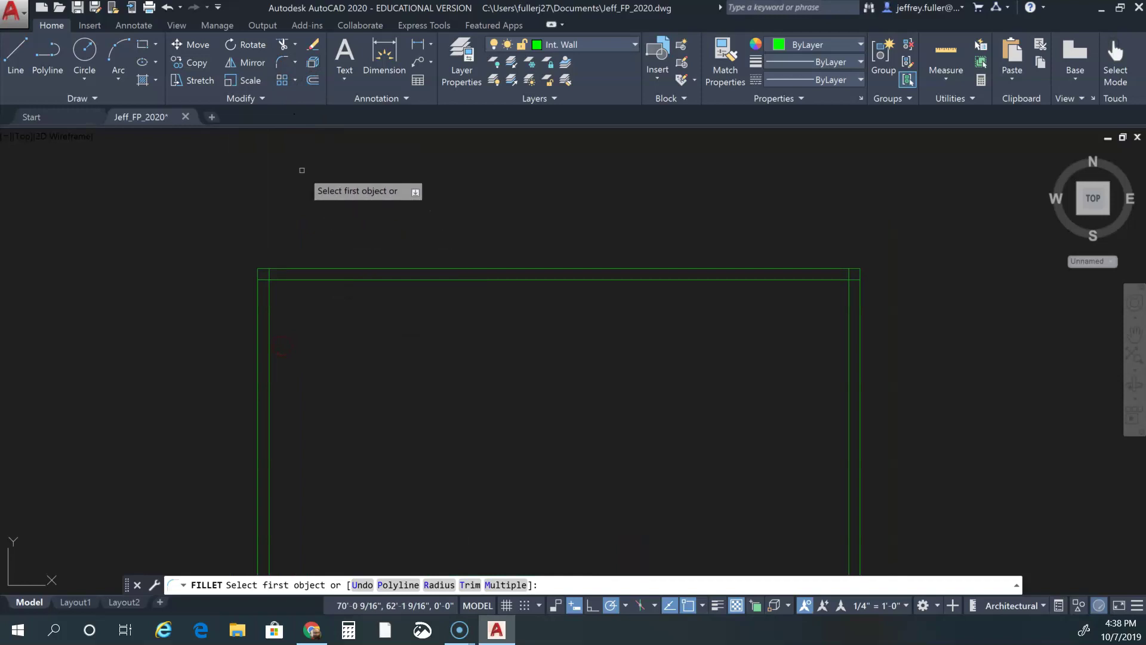
{"action": "left_click", "coordinate": [270, 302]}
{"action": "left_click", "coordinate": [291, 279]}
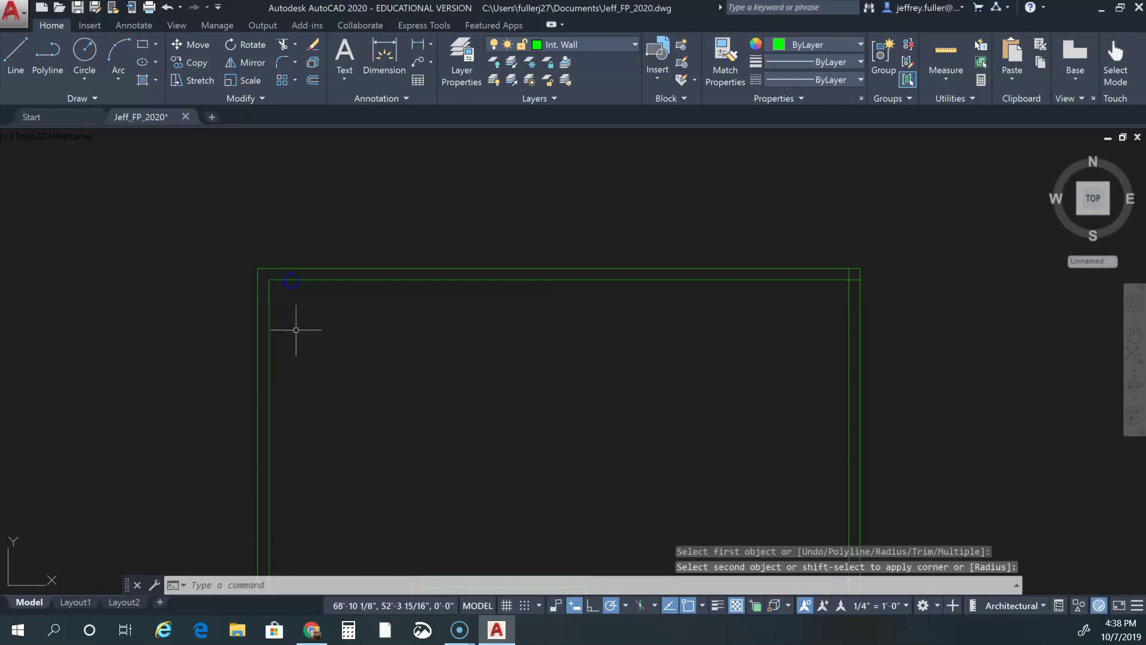
{"action": "middle_click_drag", "start_coordinate": [548, 401], "coordinate": [185, 354]}
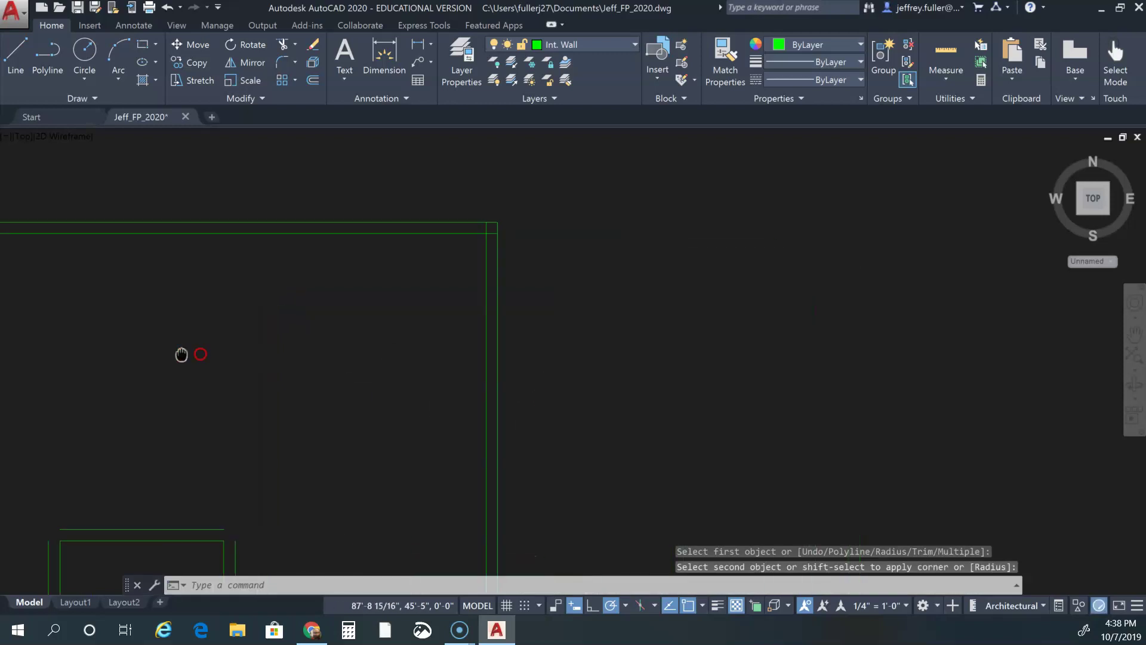
{"action": "left_click", "coordinate": [474, 232]}
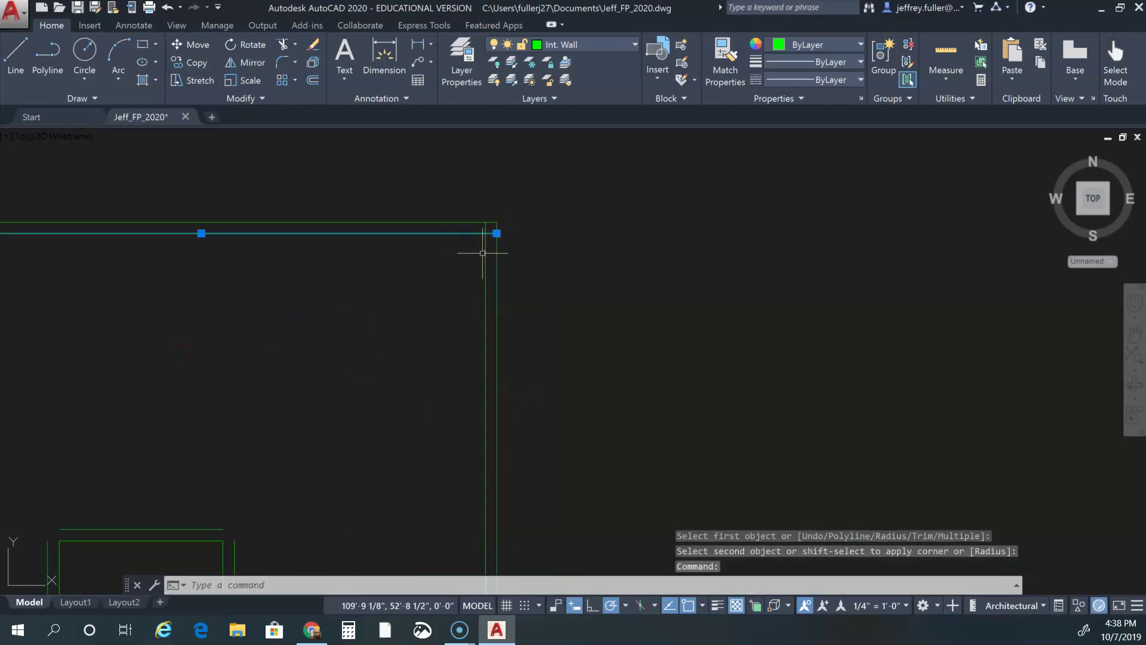
{"action": "left_click", "coordinate": [486, 253]}
{"action": "middle_click_drag", "start_coordinate": [345, 439], "coordinate": [386, 424]}
{"action": "key", "text": "Escape"}
{"action": "scroll", "coordinate": [310, 365], "scroll_direction": "down", "scroll_amount": 4}
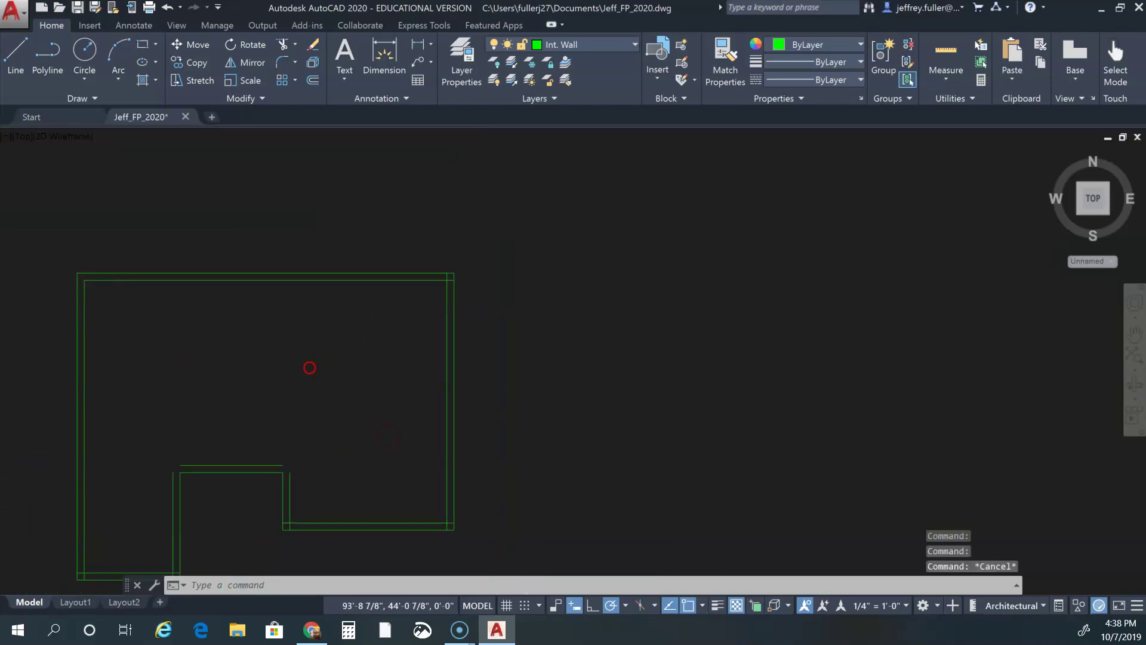
{"action": "scroll", "coordinate": [317, 366], "scroll_direction": "up", "scroll_amount": 2}
{"action": "middle_click_drag", "start_coordinate": [317, 366], "coordinate": [425, 325]}
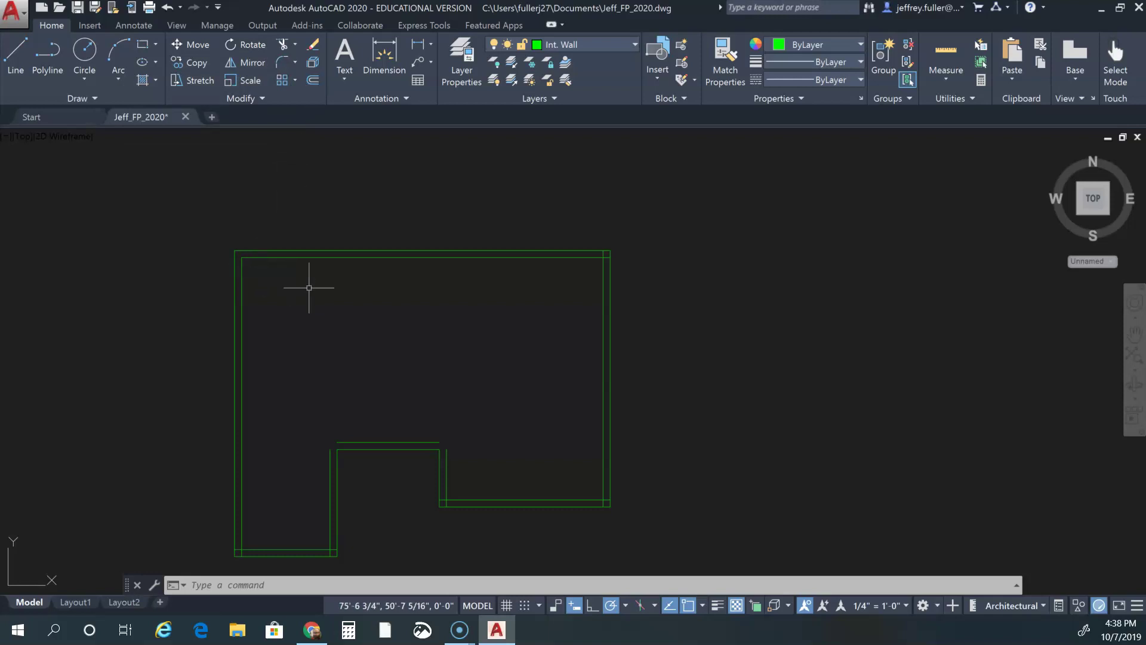
Fillet the inner top and inner right wall lines into a sharp corner at the plan's upper right
{"action": "type", "text": "f"}
{"action": "key", "text": "Return"}
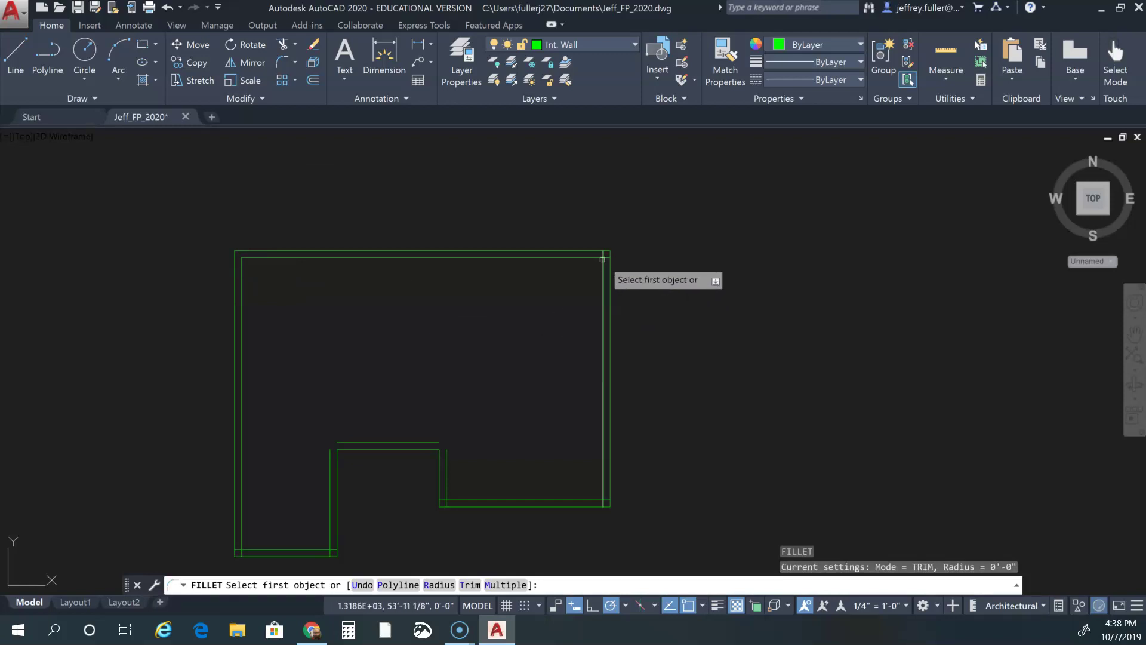
{"action": "scroll", "coordinate": [573, 274], "scroll_direction": "up", "scroll_amount": 8}
{"action": "left_click", "coordinate": [749, 148]}
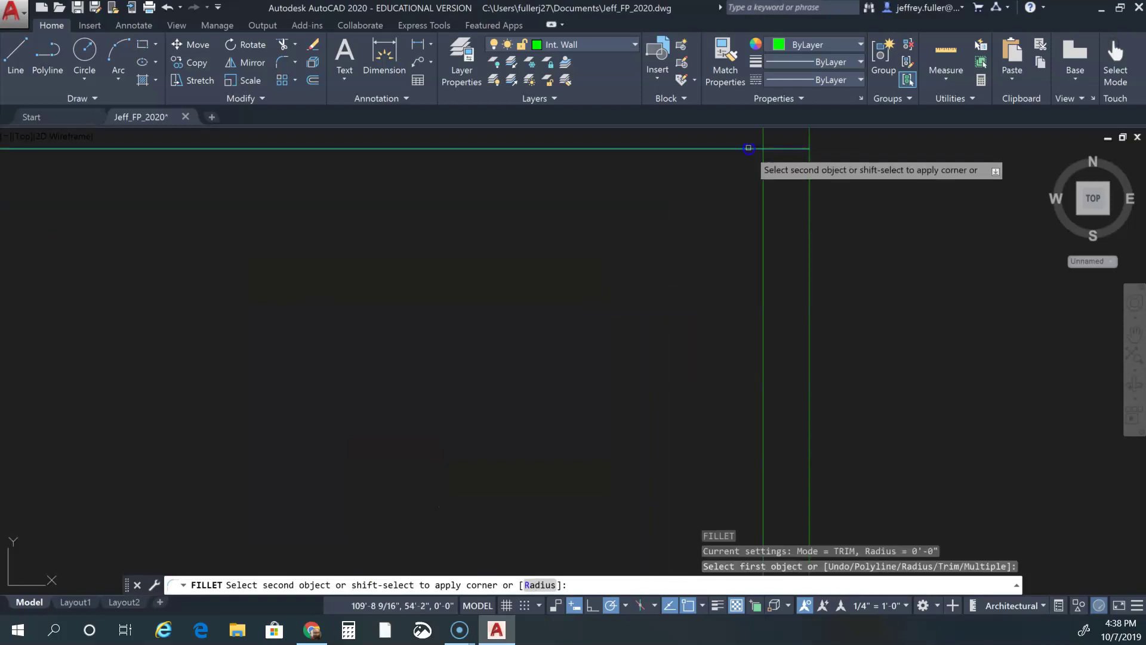
{"action": "left_click", "coordinate": [763, 185]}
Fillet the inner right wall line with the inner lower-right wall line into a sharp corner
{"action": "scroll", "coordinate": [627, 297], "scroll_direction": "down", "scroll_amount": 6}
{"action": "scroll", "coordinate": [601, 333], "scroll_direction": "down", "scroll_amount": 2}
{"action": "middle_click_drag", "start_coordinate": [601, 332], "coordinate": [496, 235]}
{"action": "scroll", "coordinate": [496, 234], "scroll_direction": "down", "scroll_amount": 2}
{"action": "scroll", "coordinate": [510, 296], "scroll_direction": "up", "scroll_amount": 8}
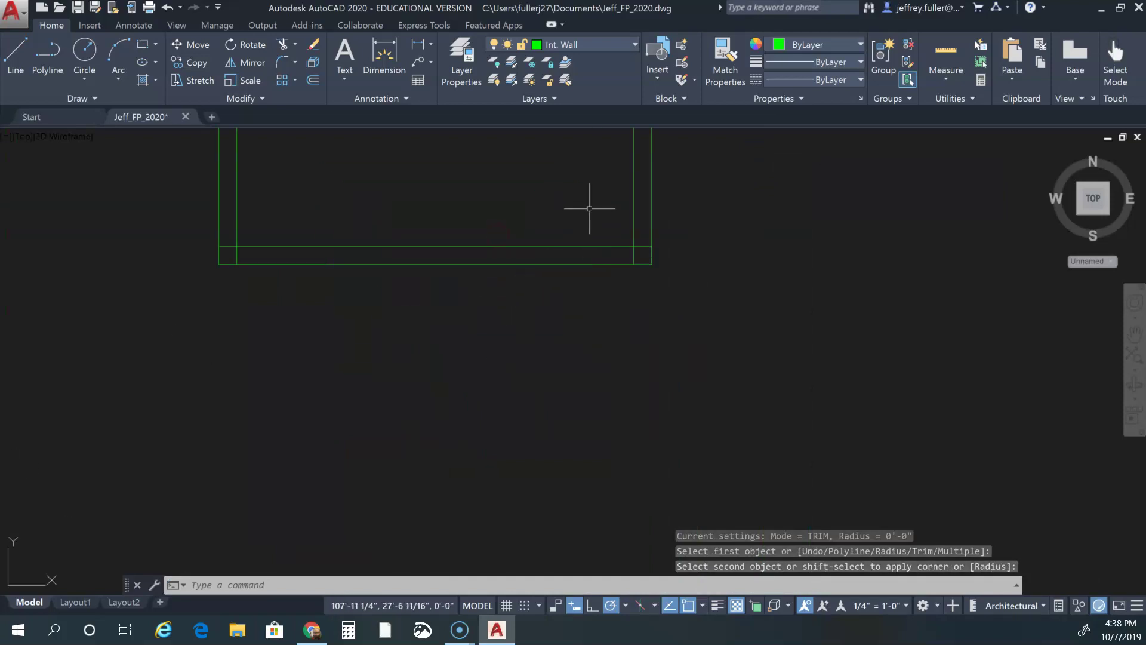
{"action": "key", "text": "Return"}
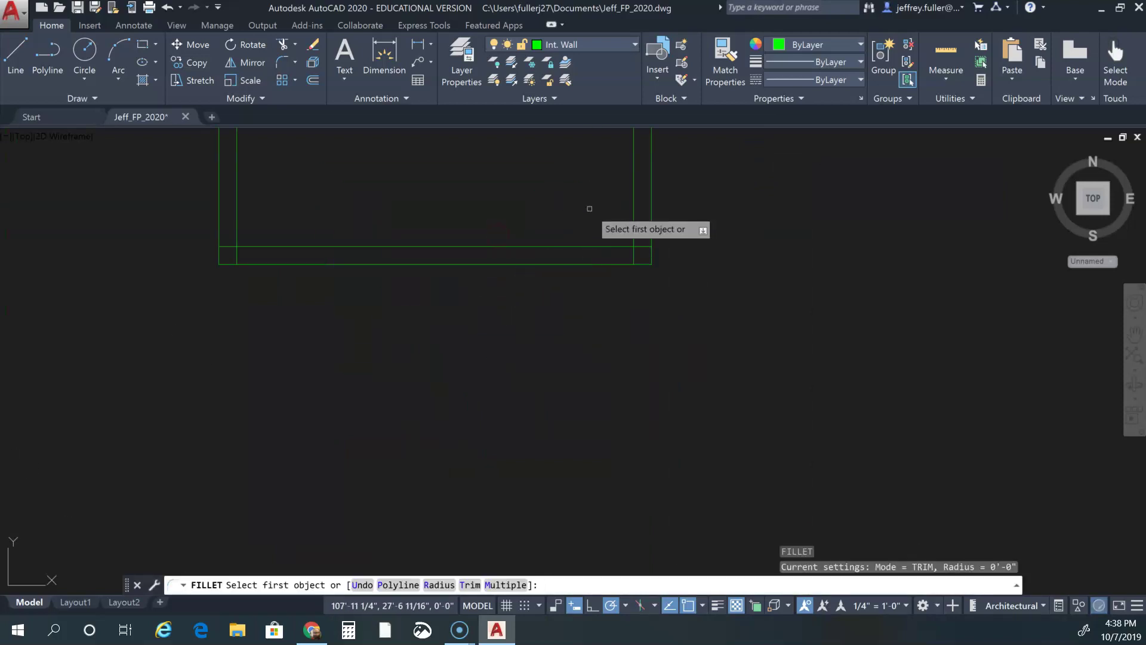
{"action": "left_click", "coordinate": [631, 225]}
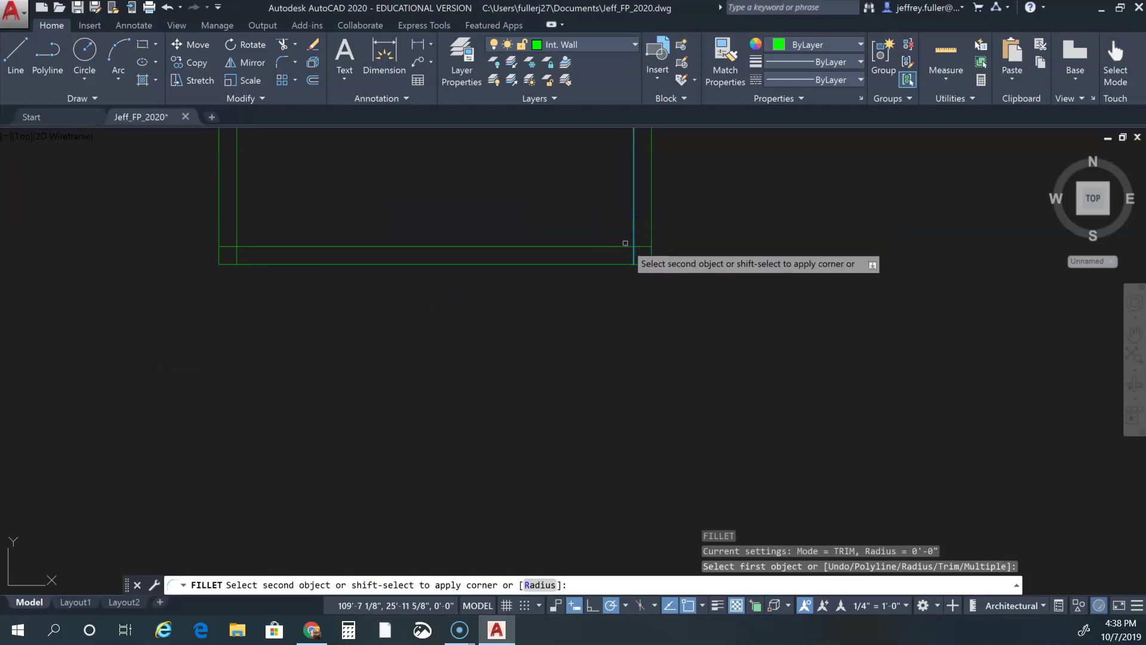
{"action": "left_click", "coordinate": [624, 246]}
Fillet the offset line of the notch's right wall with the inner lower-right wall line into a sharp corner
{"action": "middle_click_drag", "start_coordinate": [415, 382], "coordinate": [694, 469]}
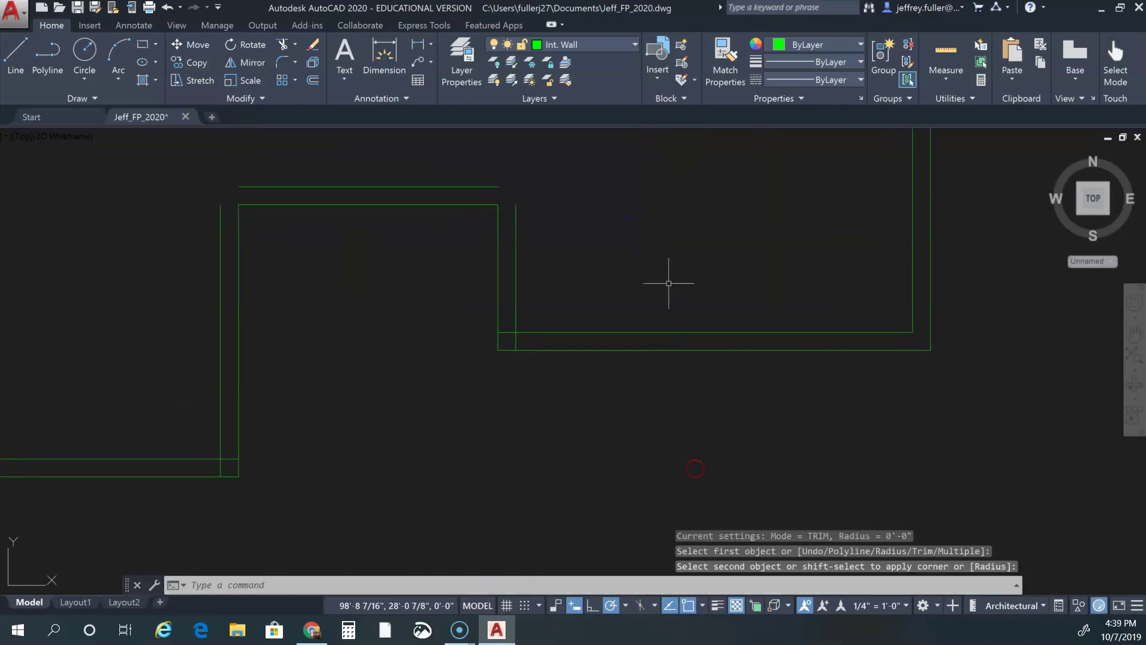
{"action": "key", "text": "Return"}
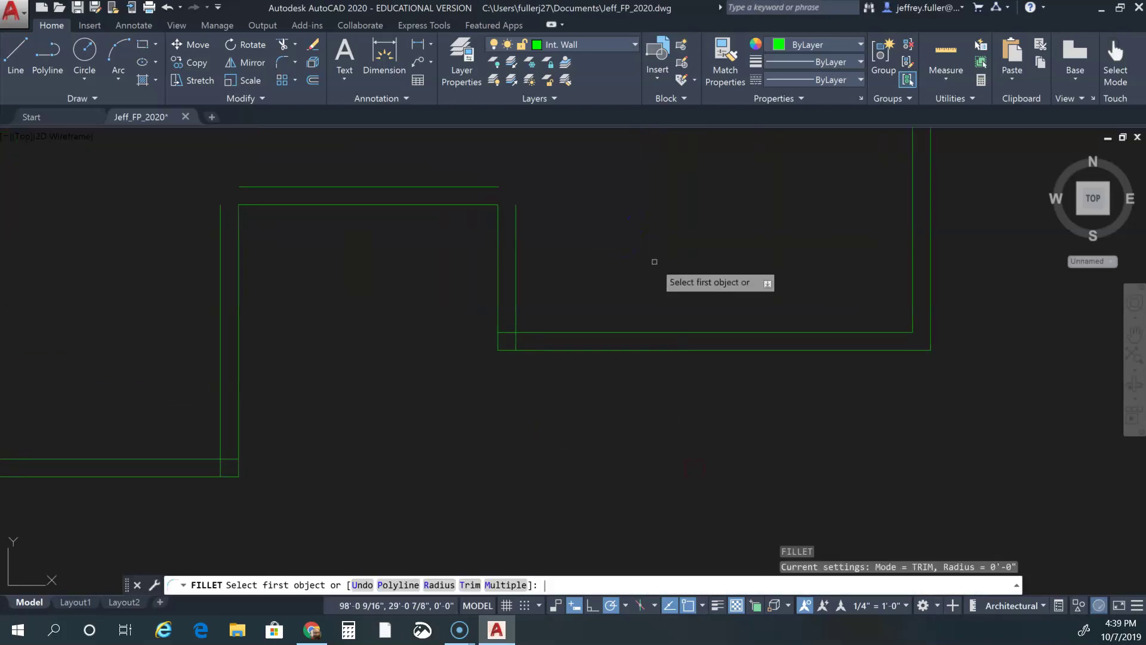
{"action": "left_click", "coordinate": [517, 306]}
{"action": "left_click", "coordinate": [524, 331]}
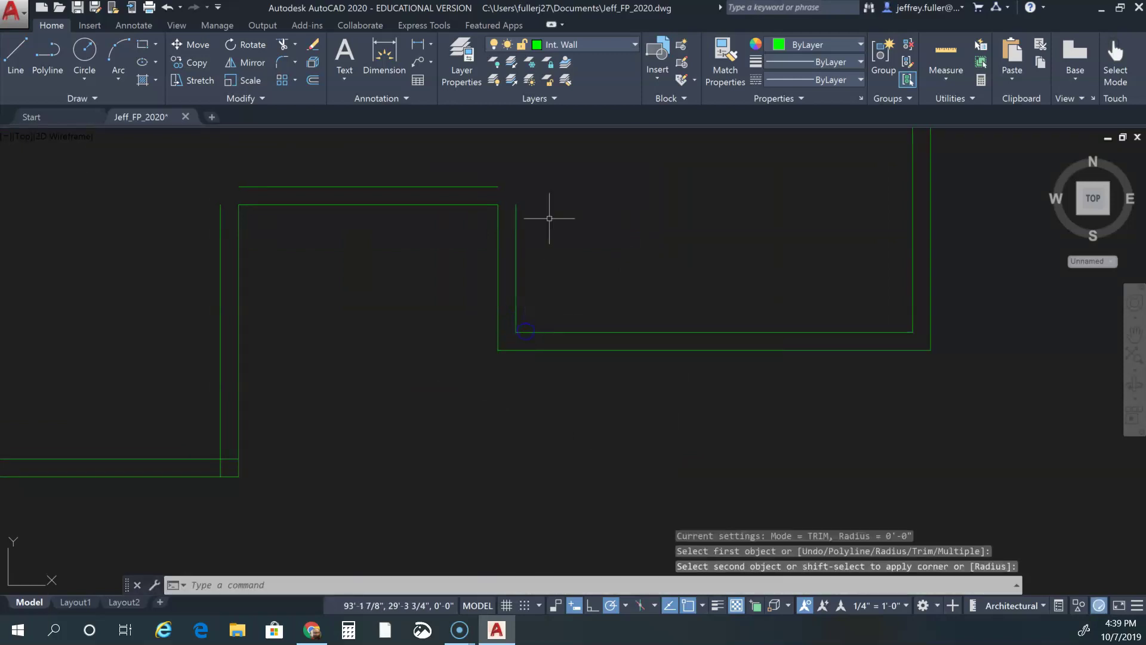
Fillet the remaining offset lines into sharp corners at the top of the notch and around the lower-left wing
{"action": "key", "text": "Return"}
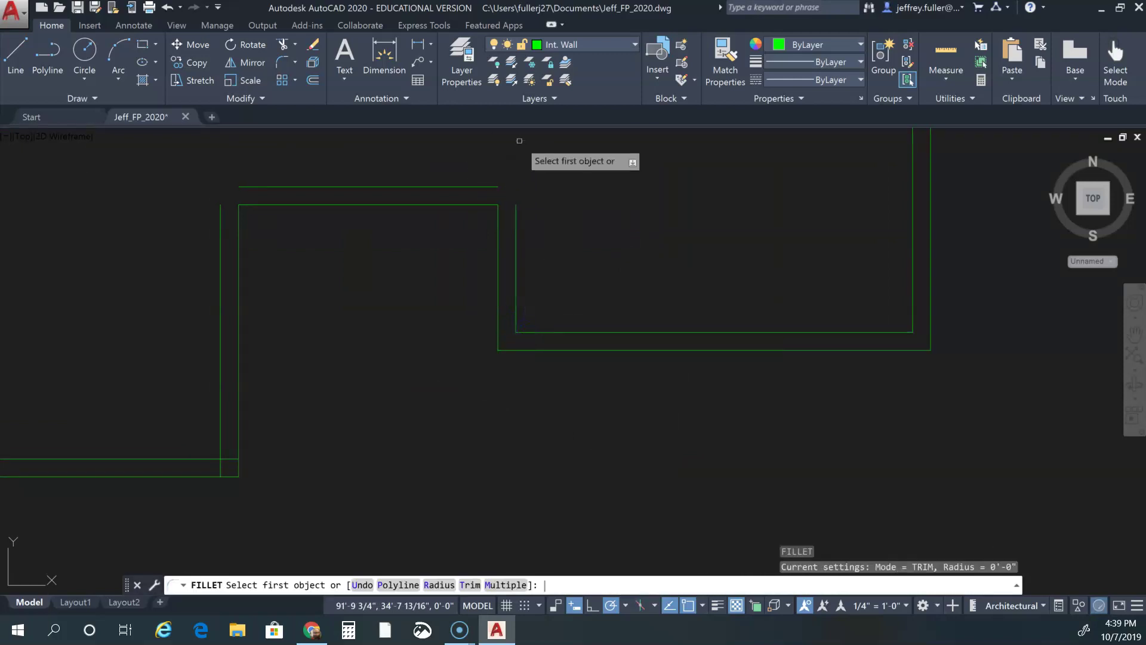
{"action": "left_click", "coordinate": [484, 186]}
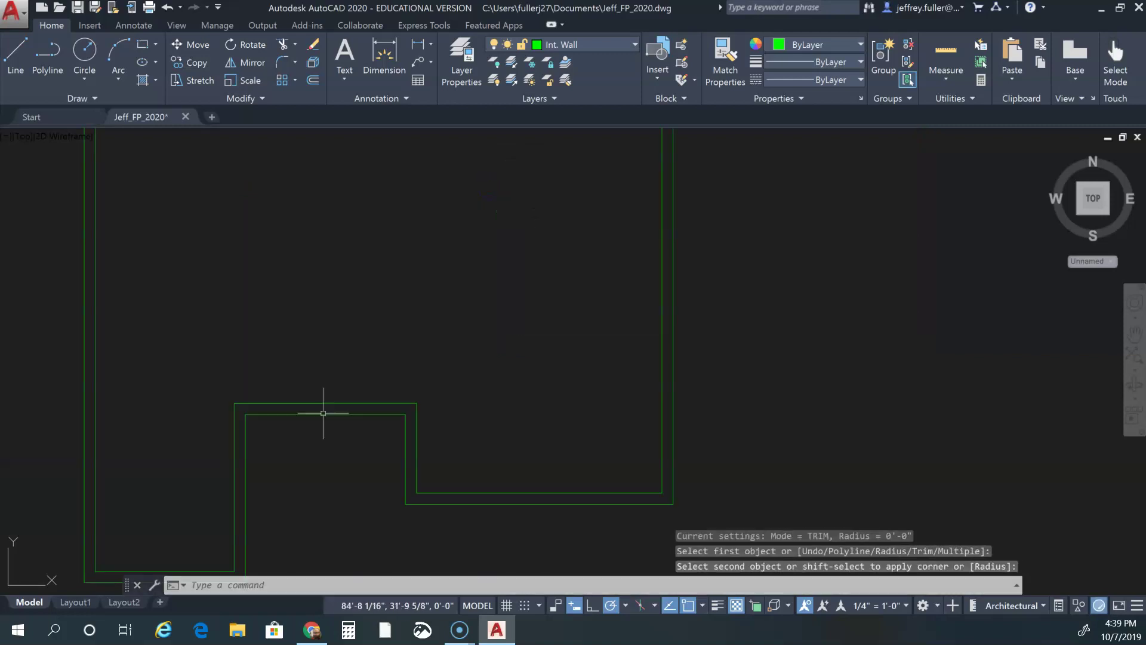
{"action": "scroll", "coordinate": [349, 452], "scroll_direction": "down", "scroll_amount": 2}
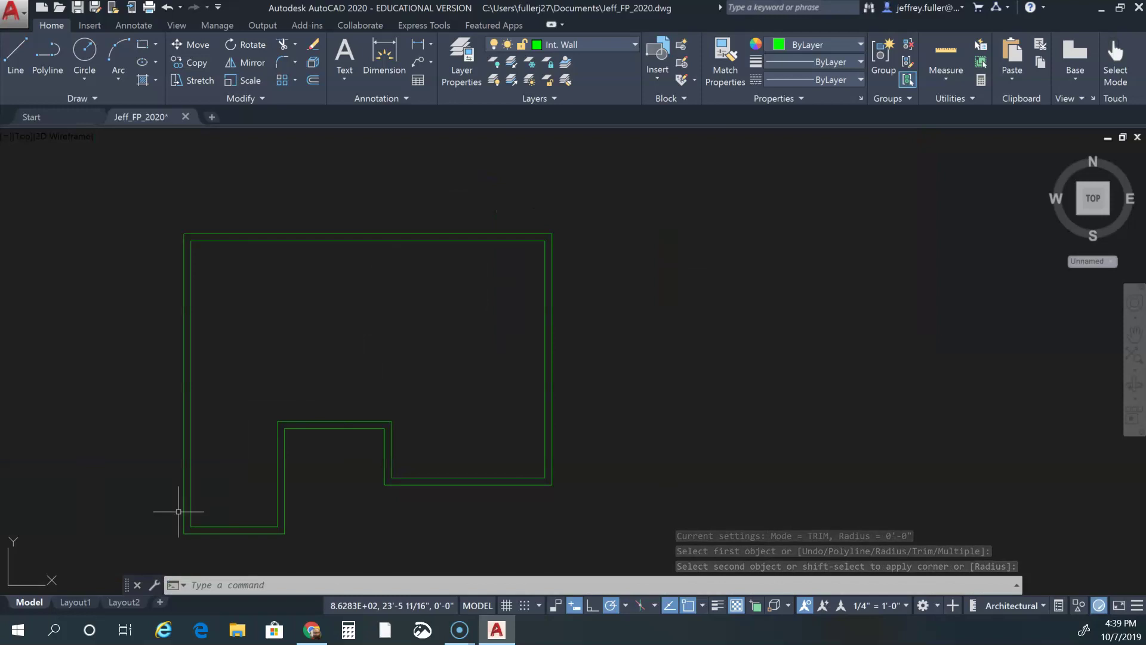
Select all eight outer wall lines of the floor plan and move them to the Ext. Wall layer
{"action": "middle_click_drag", "start_coordinate": [450, 414], "coordinate": [535, 387]}
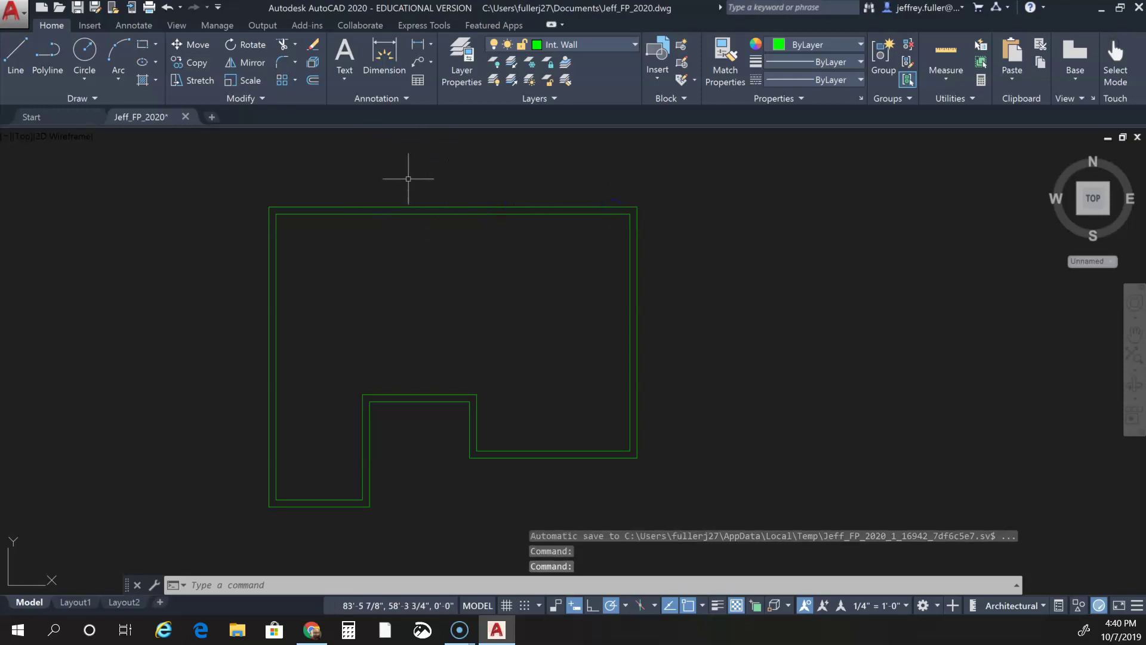
{"action": "left_click", "coordinate": [489, 207]}
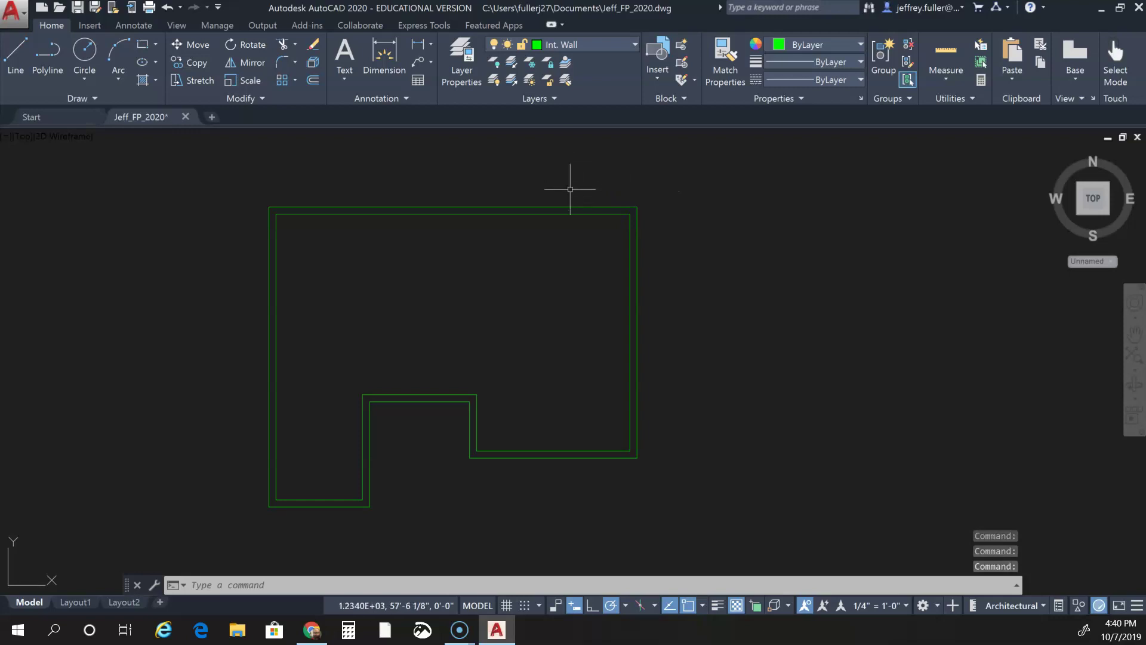
{"action": "left_click", "coordinate": [572, 207]}
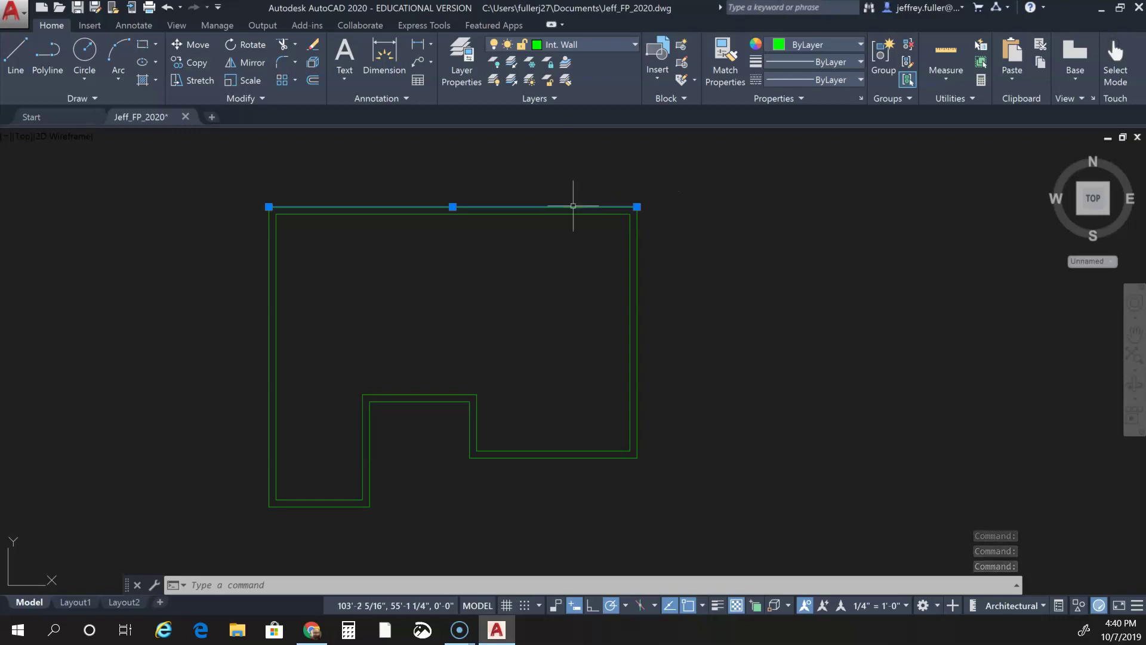
{"action": "left_click", "coordinate": [637, 250]}
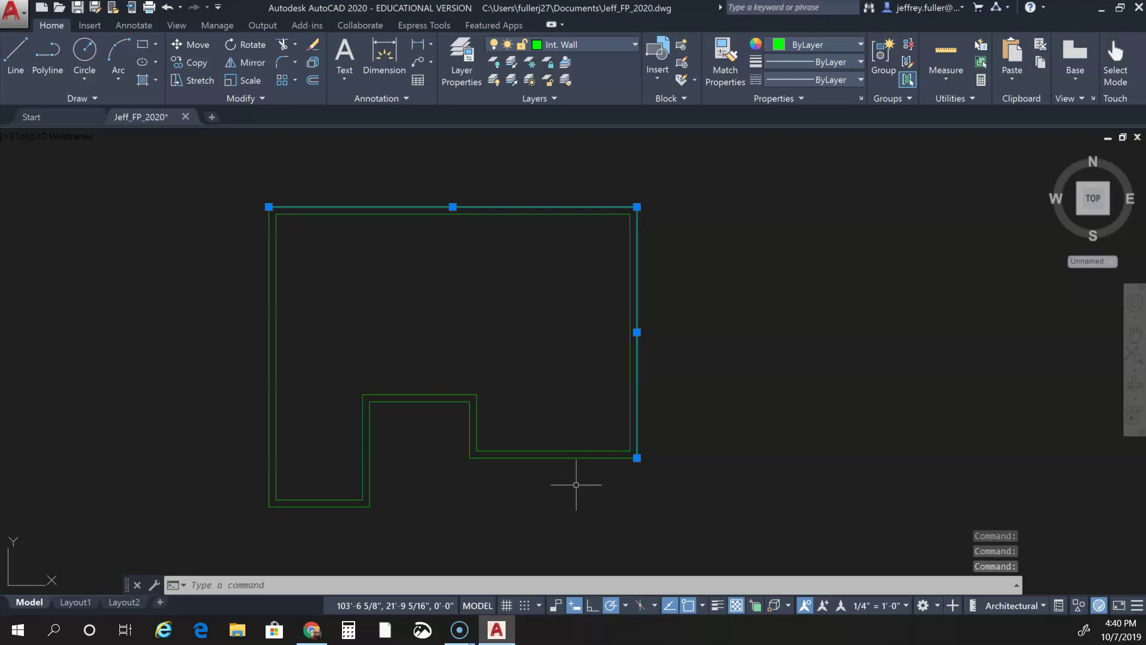
{"action": "left_click", "coordinate": [594, 458]}
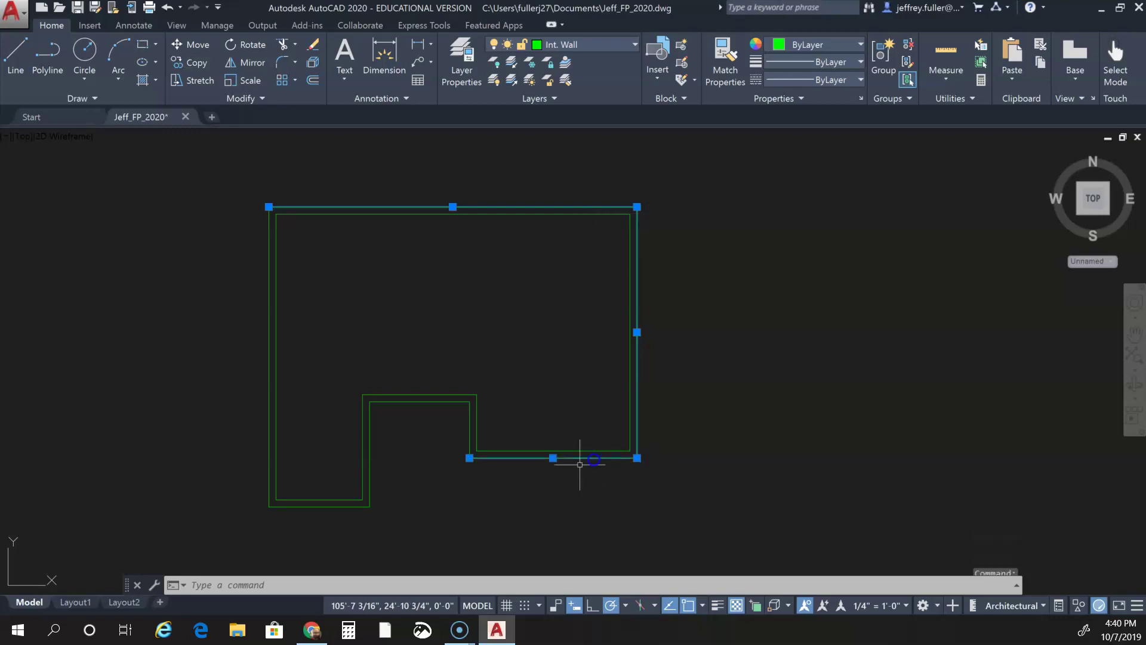
{"action": "left_click", "coordinate": [469, 417]}
{"action": "left_click", "coordinate": [422, 401]}
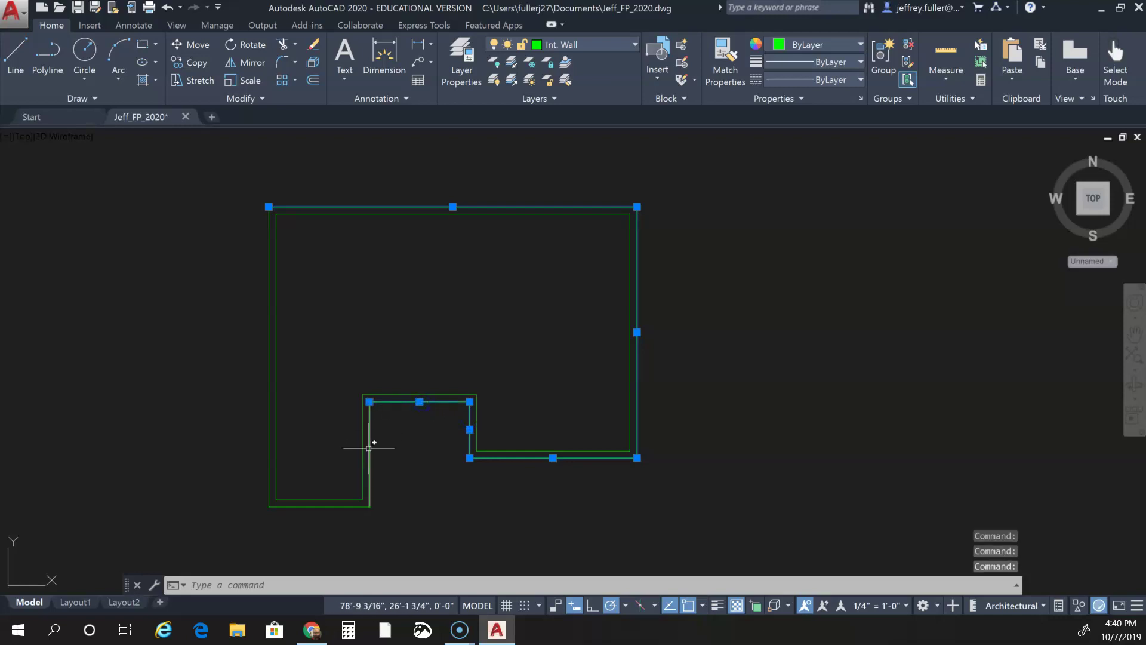
{"action": "left_click", "coordinate": [320, 505]}
{"action": "left_click", "coordinate": [267, 380]}
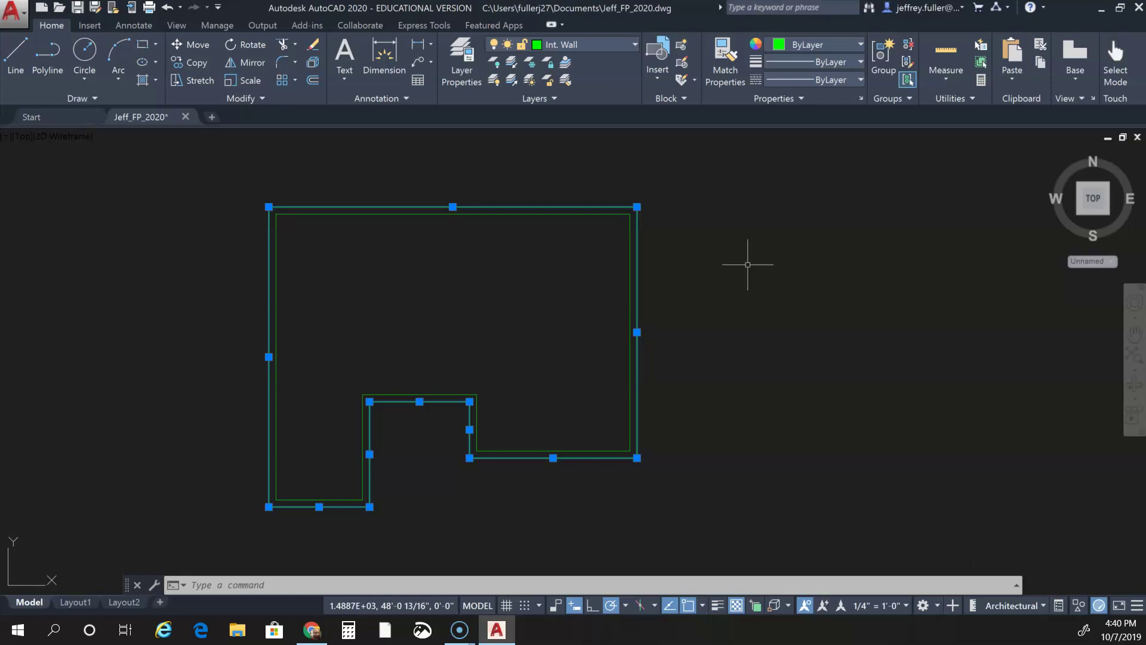
{"action": "left_click", "coordinate": [630, 46]}
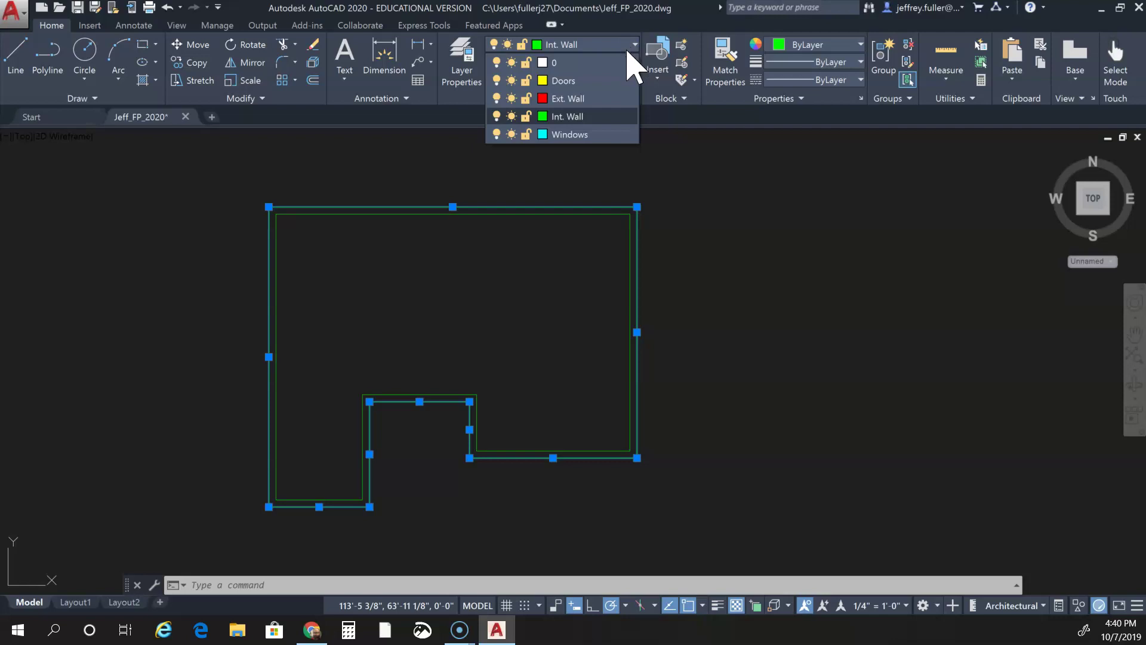
{"action": "left_click", "coordinate": [582, 98]}
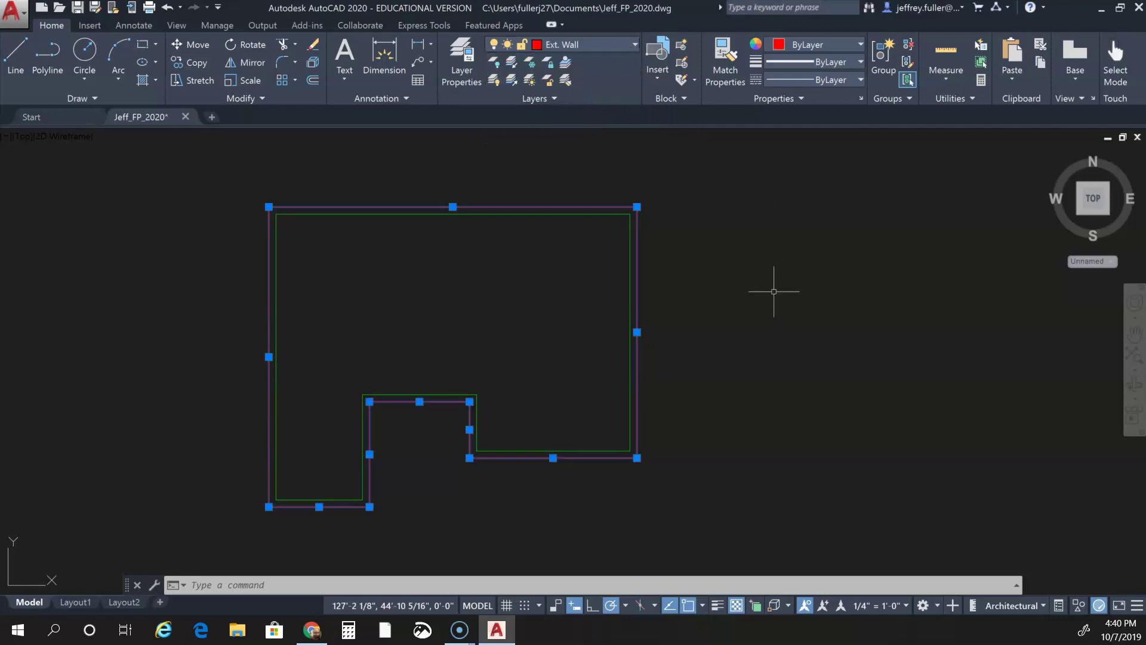
Clear the selection of the eight outer wall lines of the floor plan
{"action": "left_click", "coordinate": [731, 332]}
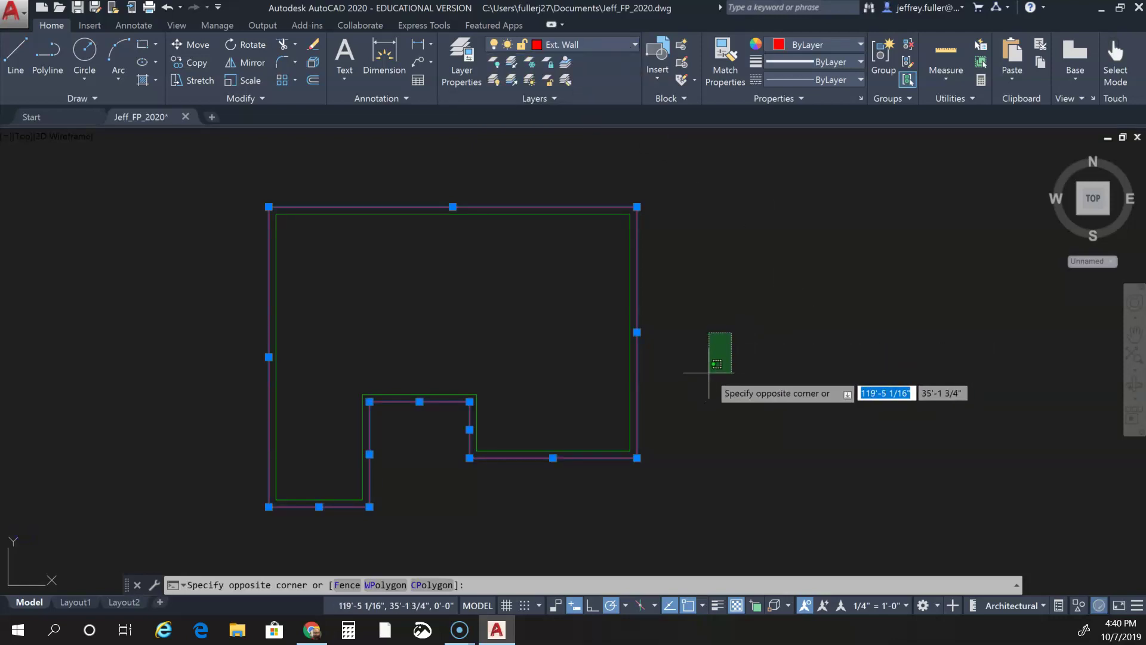
{"action": "key", "text": "Escape"}
{"action": "key", "text": "Escape"}
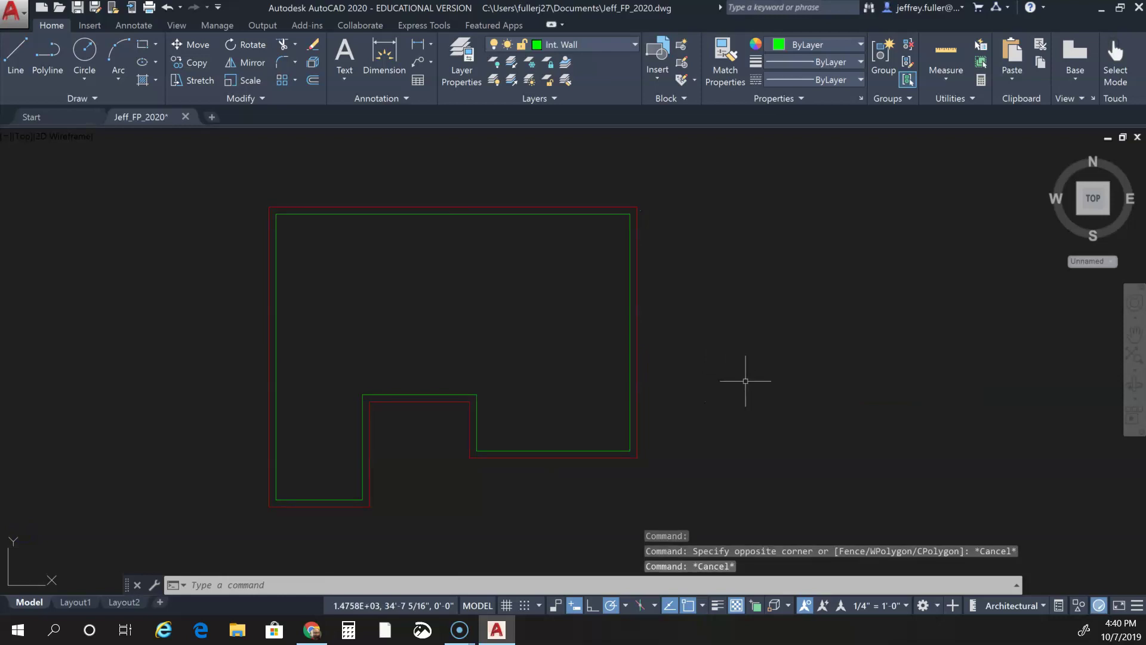
{"action": "middle_click_drag", "start_coordinate": [757, 389], "coordinate": [708, 354]}
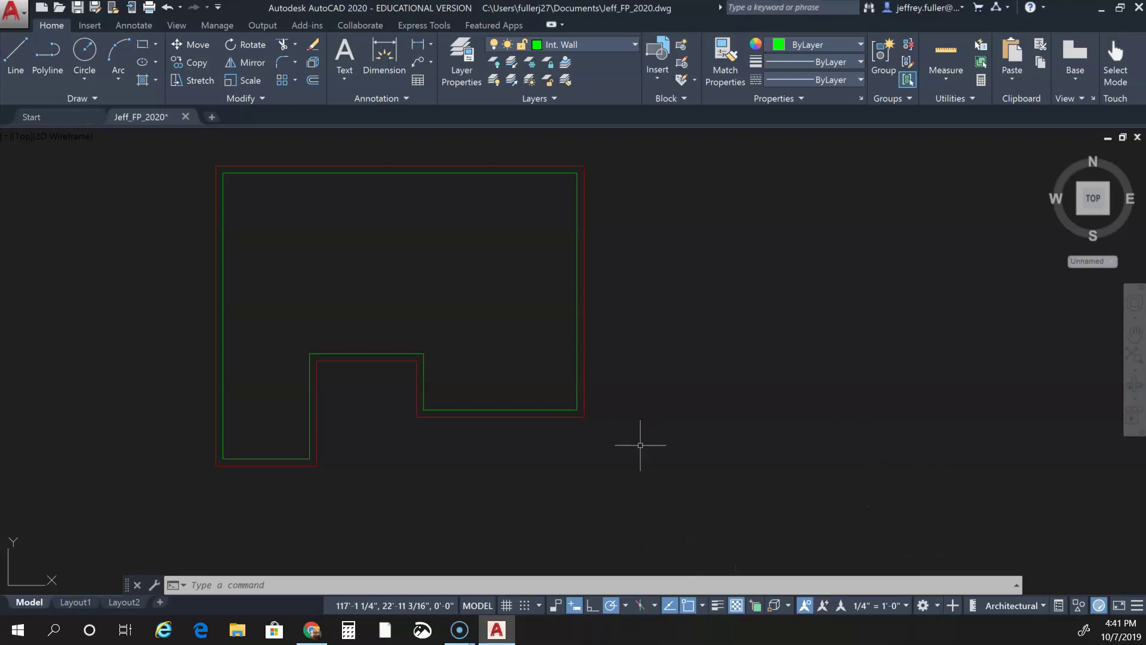
Turn on the lineweight display for the floor plan drawing
{"action": "left_click", "coordinate": [718, 606]}
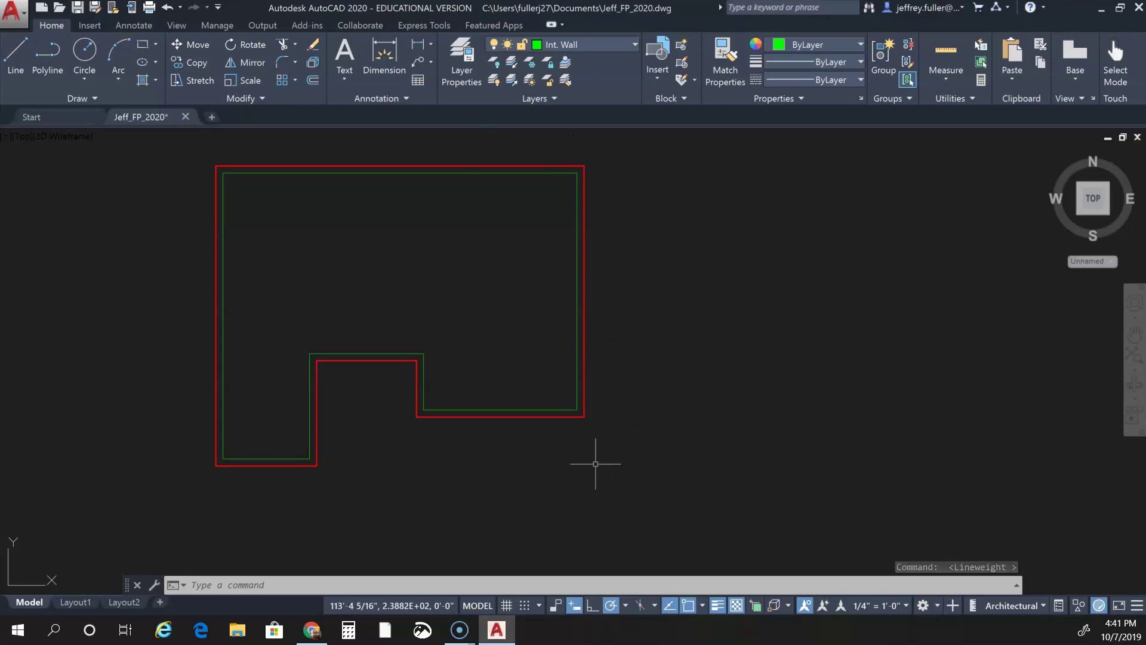
{"action": "mouse_move", "coordinate": [514, 460]}
{"action": "middle_mouse_down"}
{"action": "mouse_move", "coordinate": [615, 468]}
{"action": "mouse_move", "coordinate": [729, 553]}
{"action": "mouse_move", "coordinate": [662, 511]}
{"action": "middle_mouse_up"}
{"action": "scroll", "coordinate": [631, 467], "scroll_direction": "up", "scroll_amount": 2}
{"action": "scroll", "coordinate": [728, 548], "scroll_direction": "down", "scroll_amount": 2}
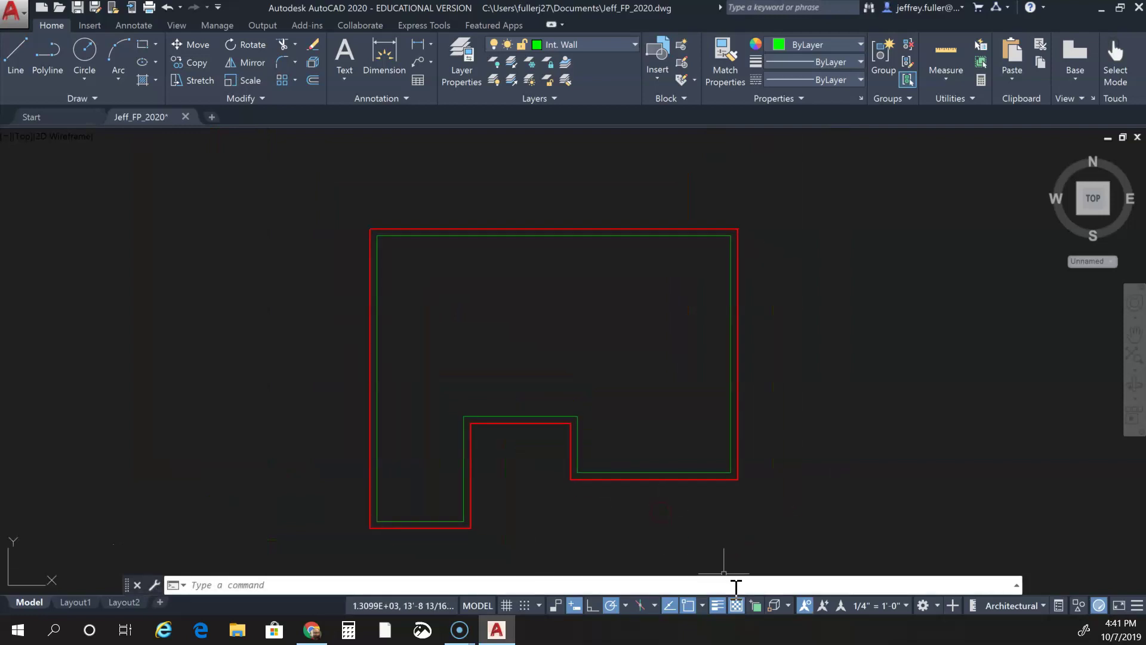
Toggle the lineweight display off and back on twice to compare the outer and inner wall lines, leaving it on
{"action": "left_click", "coordinate": [718, 605]}
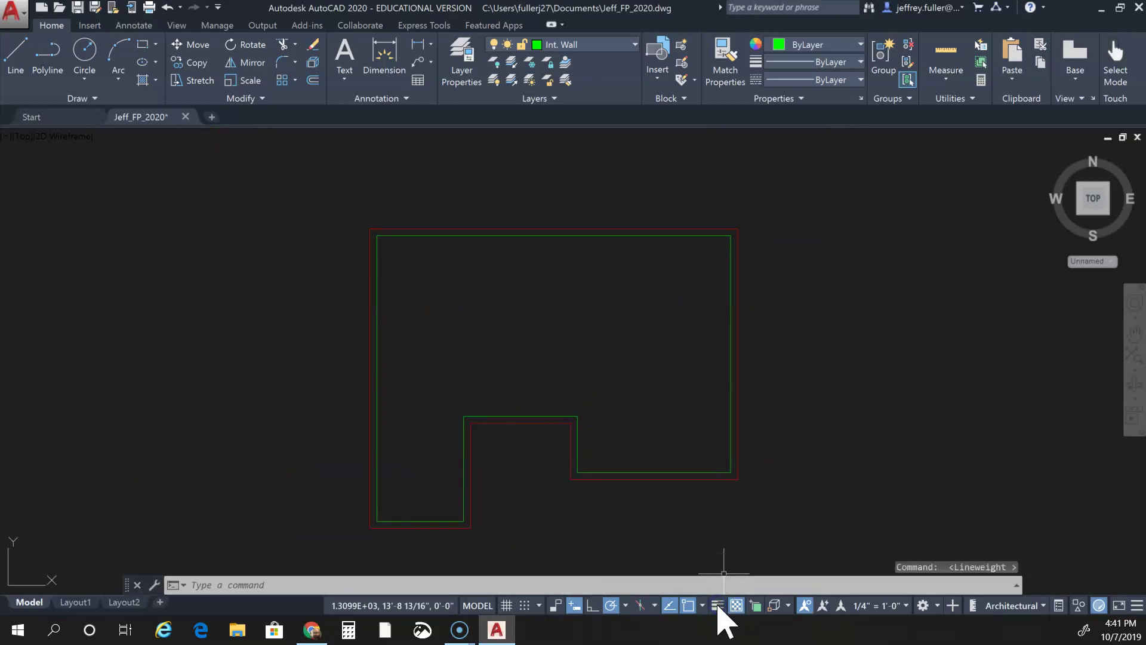
{"action": "left_click", "coordinate": [717, 605]}
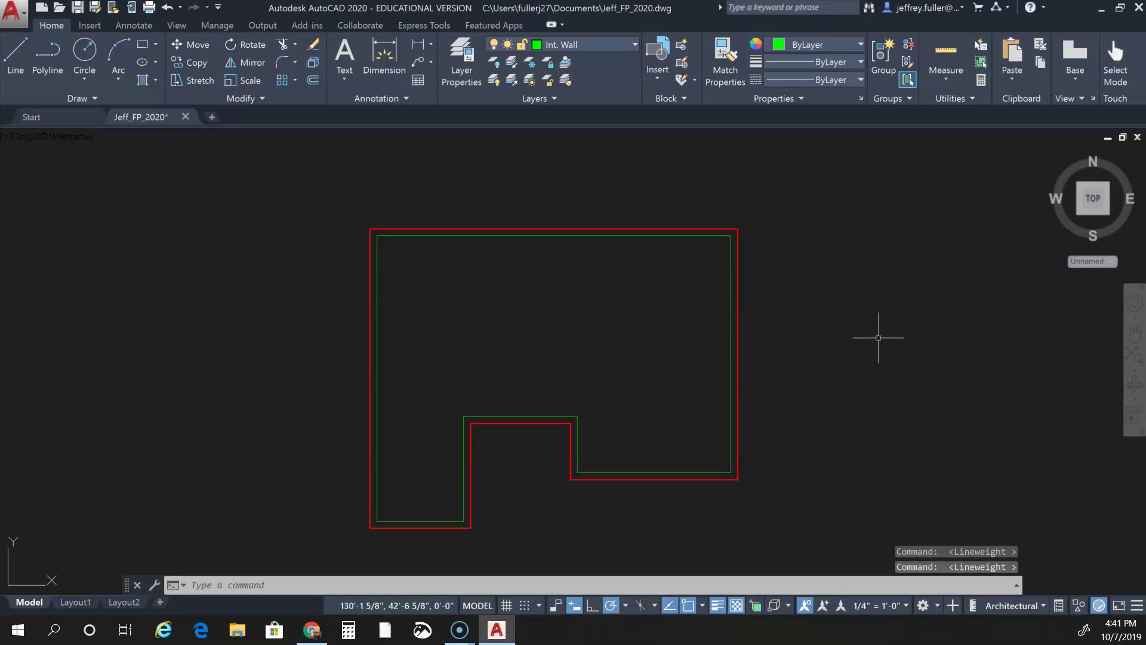
{"action": "left_click", "coordinate": [719, 605]}
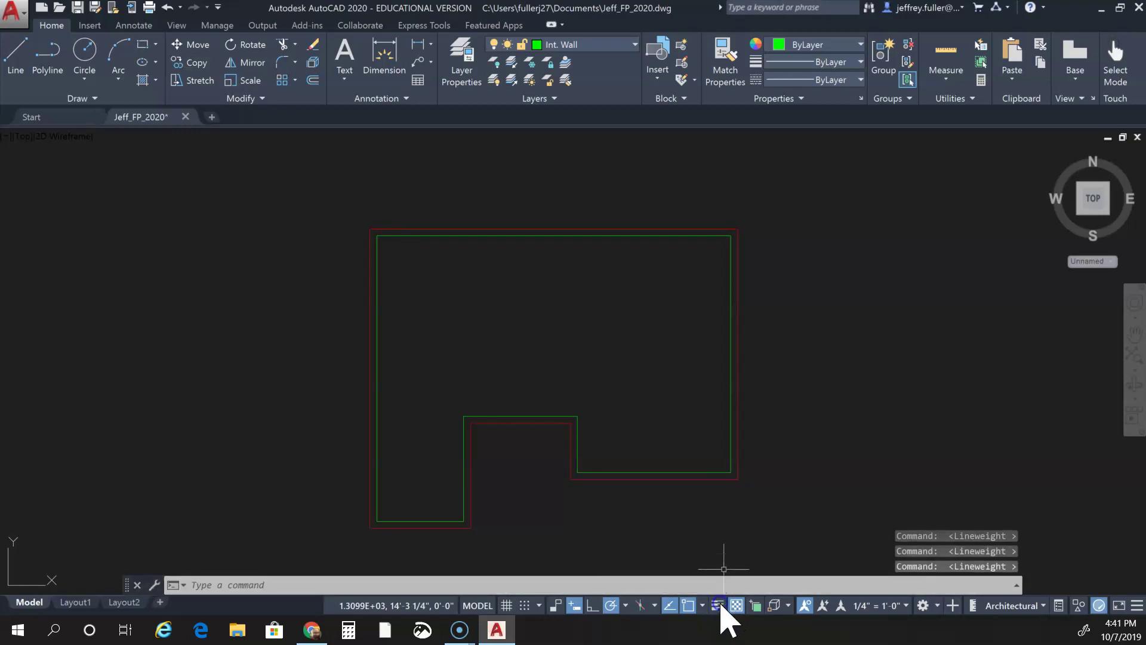
{"action": "left_click", "coordinate": [719, 605]}
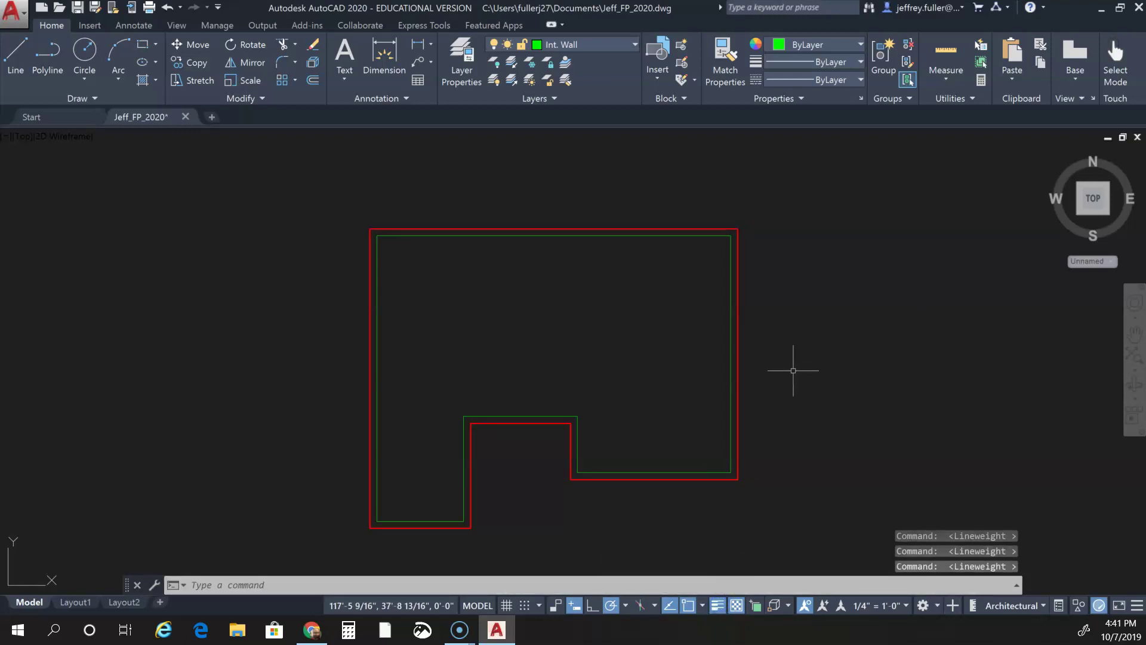
{"action": "middle_click_drag", "start_coordinate": [792, 360], "coordinate": [782, 333]}
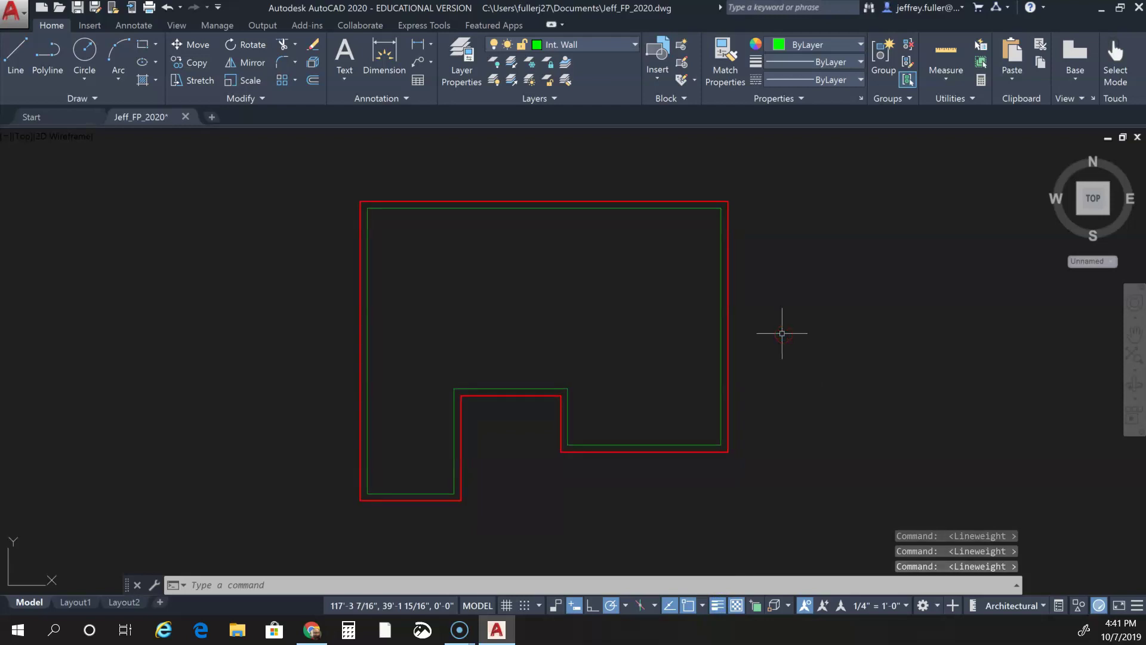